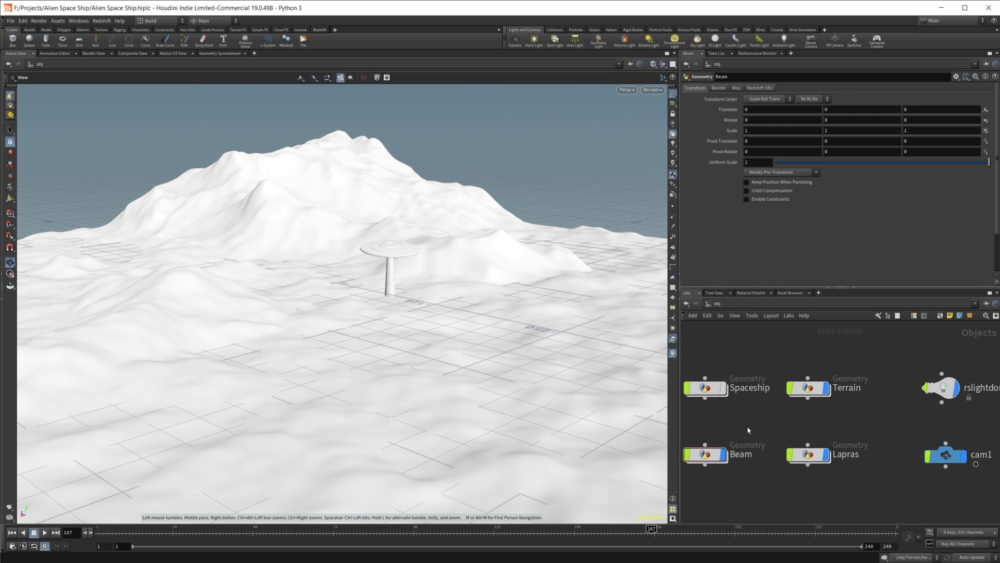
# Step: Inspect the saucer and terrain, look inside the Spaceship and Terrain object networks, and return to the object level
pyautogui.moveTo(375, 285); pyautogui.dragTo(333, 284)
pyautogui.moveTo(333, 284); pyautogui.dragTo(434, 274, button='right')
pyautogui.scroll(2, 434, 273)
pyautogui.scroll(2, 437, 226)
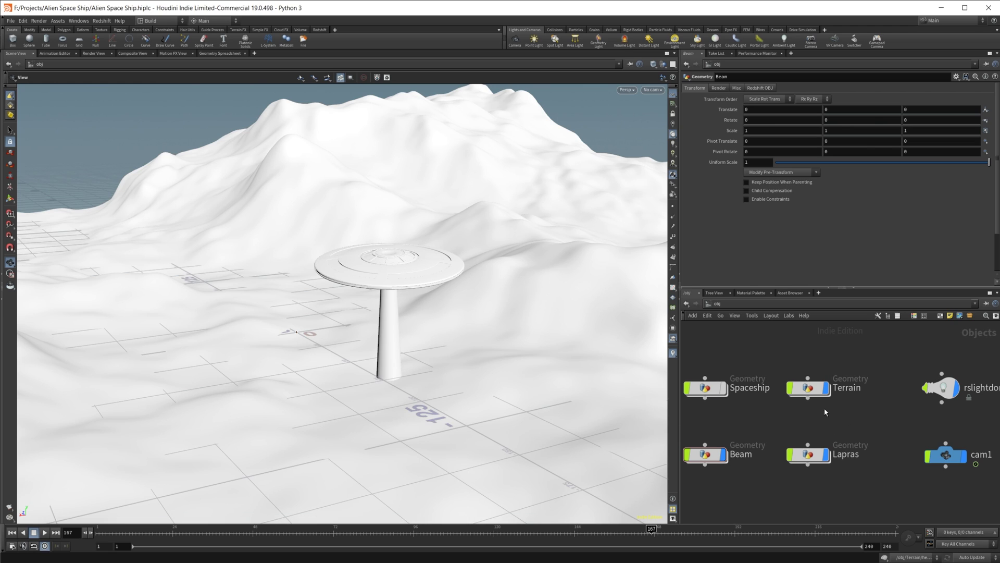
pyautogui.scroll(-2, 770, 412)
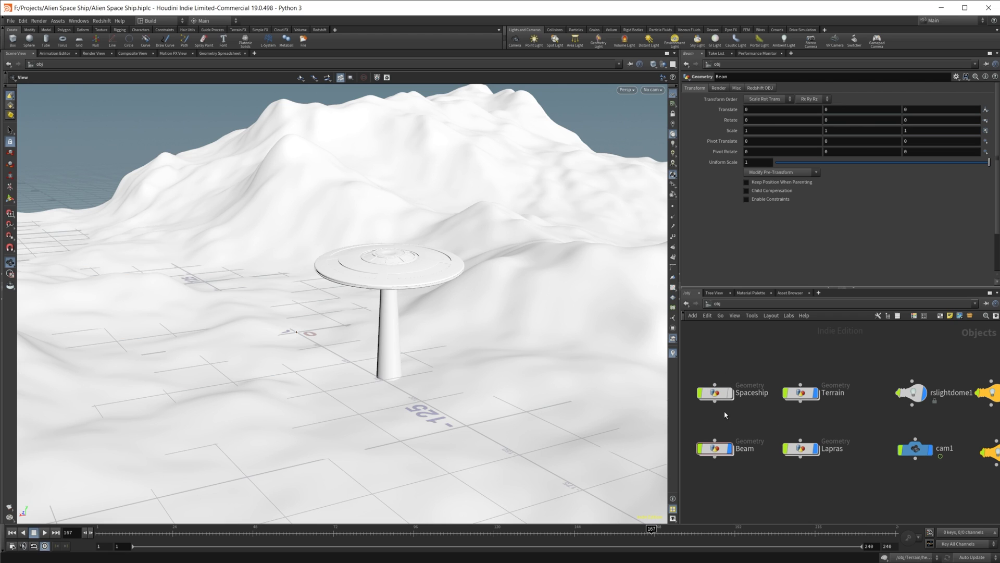
pyautogui.doubleClick(722, 394)
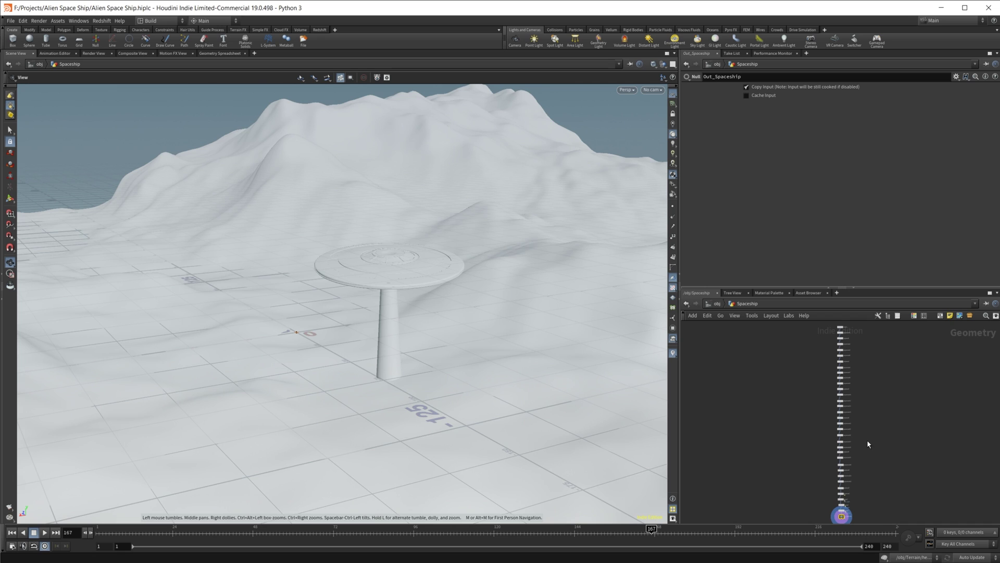
pyautogui.scroll(3, 873, 428)
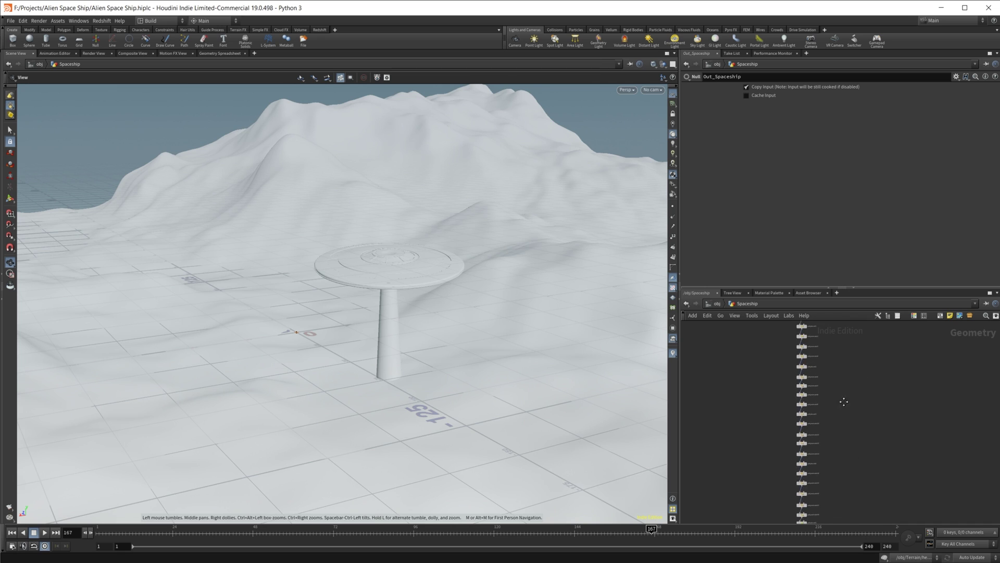
pyautogui.click(716, 304)
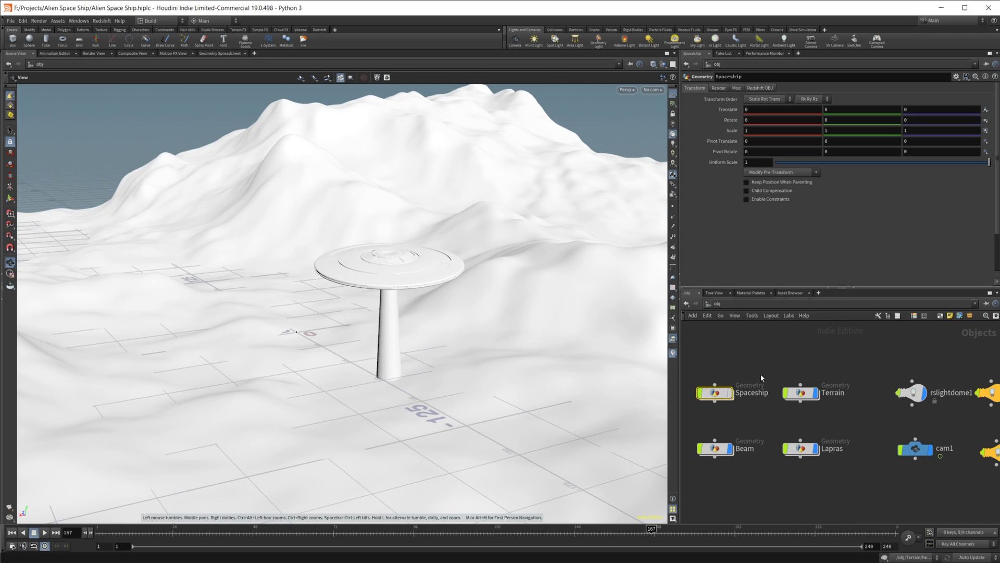
pyautogui.doubleClick(800, 395)
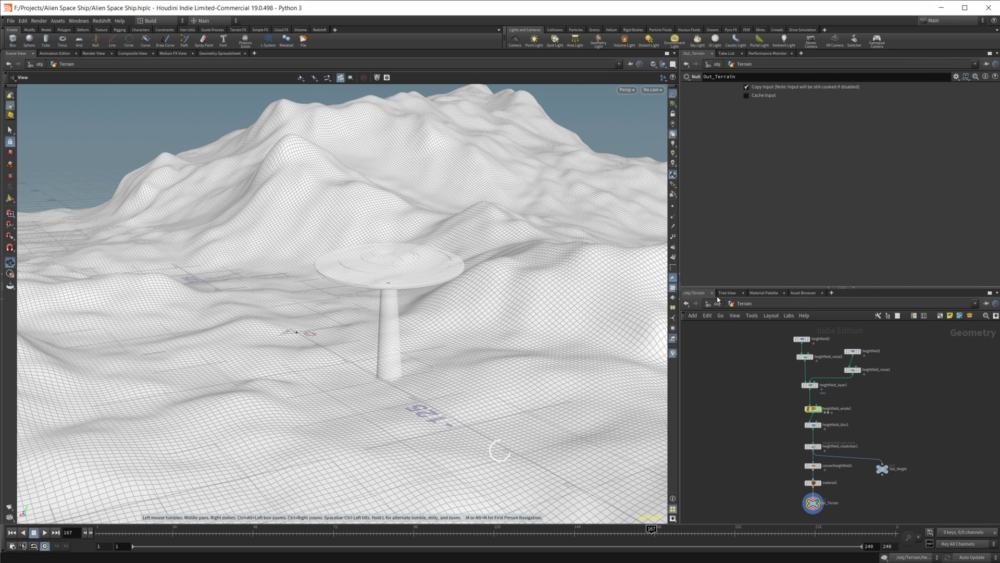
pyautogui.click(718, 303)
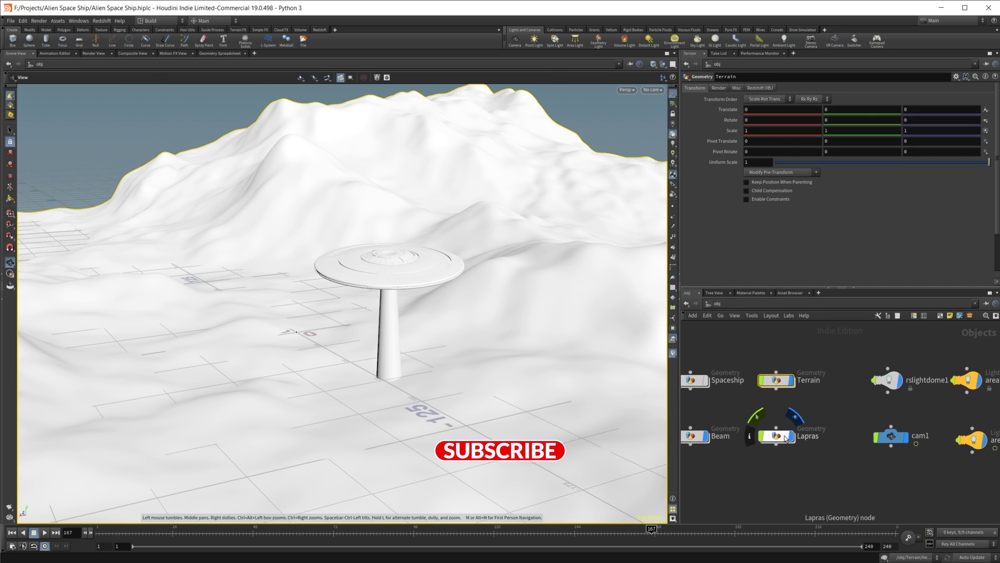
# Step: Look inside the Lapras network, examine the toy in the beam and the Opacity expression in attribwrangle1, and return to the object level
pyautogui.doubleClick(784, 438)
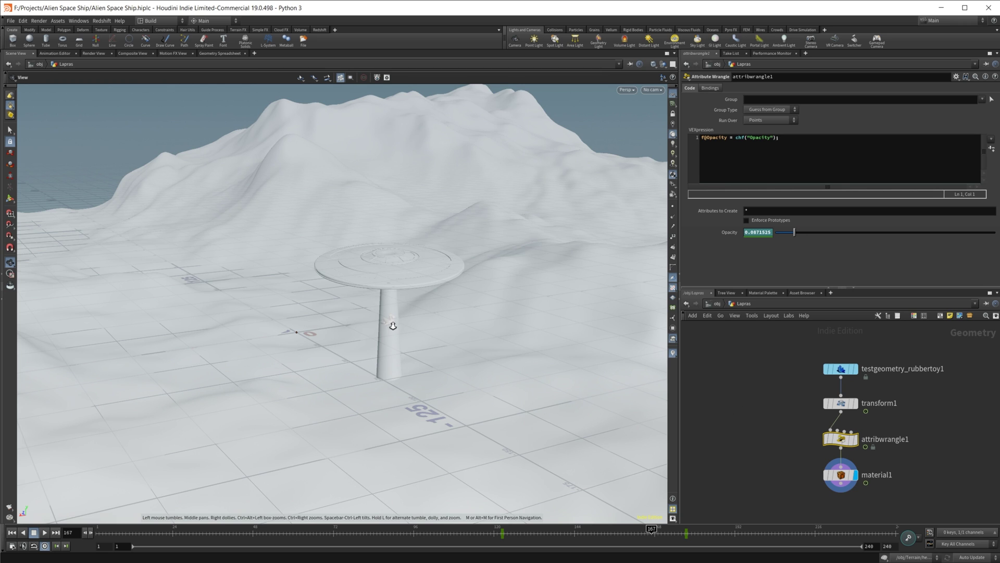
pyautogui.moveTo(394, 326); pyautogui.dragTo(683, 306, button='right')
pyautogui.moveTo(471, 326); pyautogui.dragTo(494, 317)
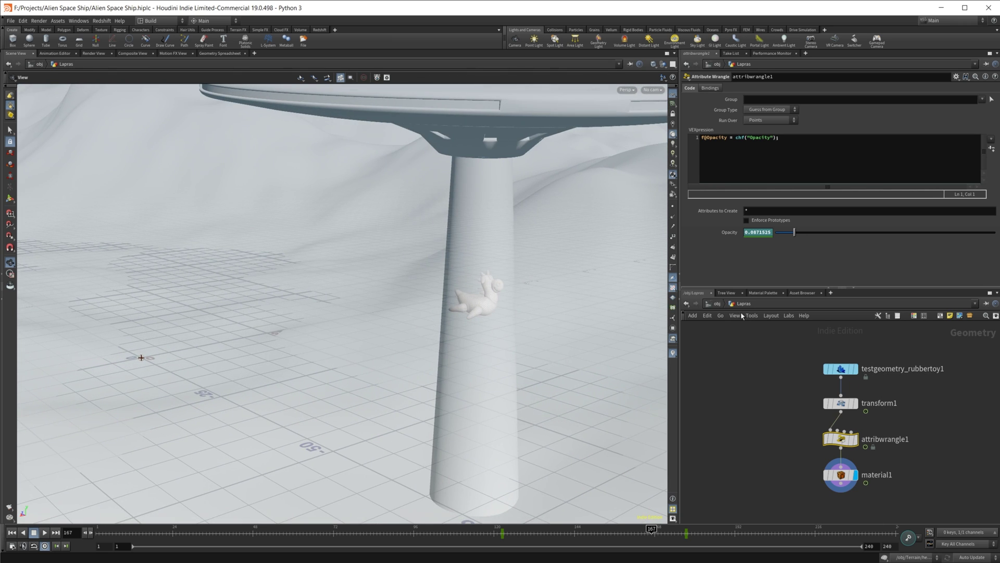
pyautogui.moveTo(737, 387); pyautogui.dragTo(700, 373, button='middle')
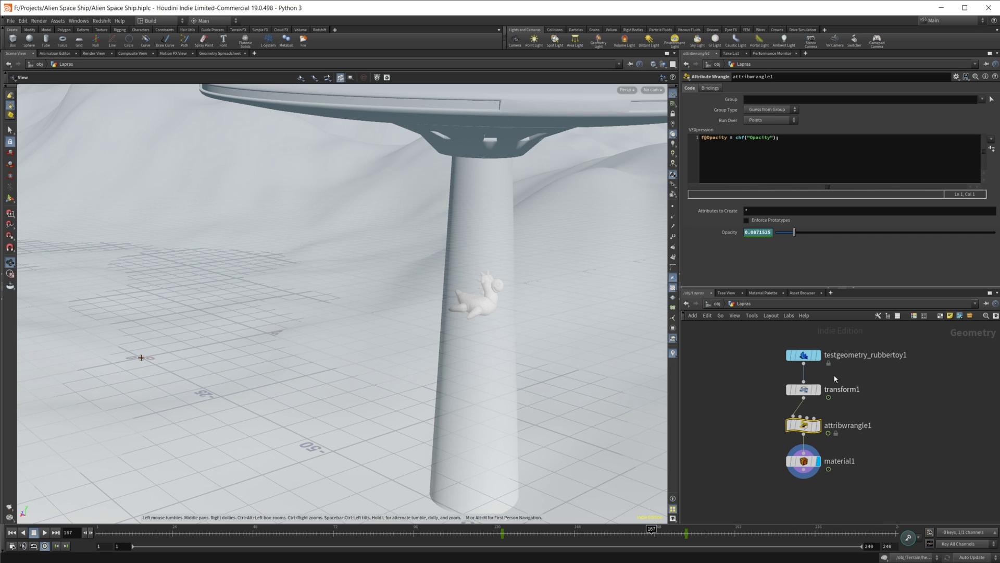
pyautogui.tripleClick(804, 144)
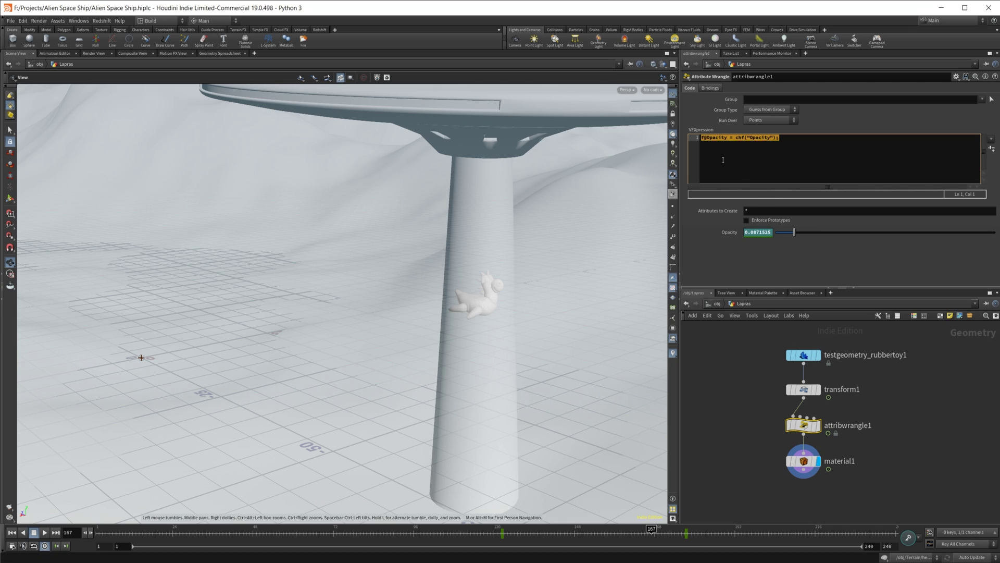
pyautogui.click(718, 304)
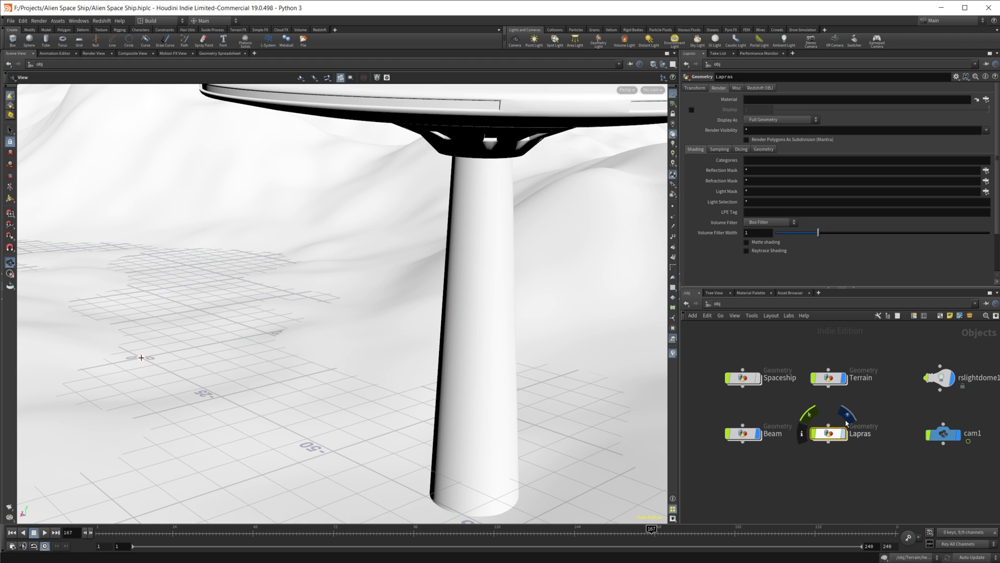
# Step: Open the Beam object's network, display its line1 node in the viewport and examine the line's parameters
pyautogui.moveTo(776, 441)
pyautogui.mouseDown(button='middle')
pyautogui.moveTo(735, 404)
pyautogui.moveTo(782, 439)
pyautogui.mouseUp(button='middle')
pyautogui.doubleClick(752, 403)
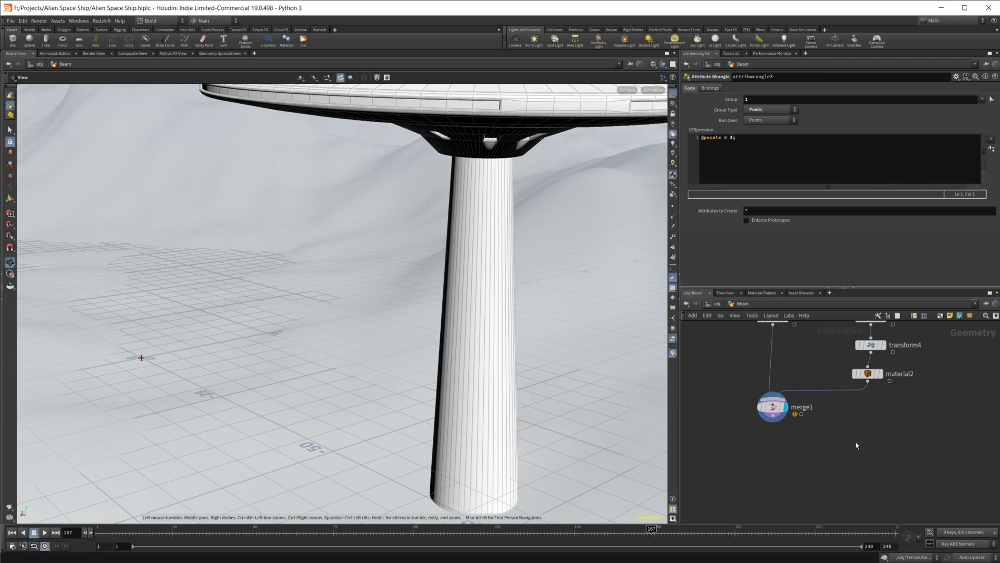
pyautogui.moveTo(855, 442); pyautogui.dragTo(849, 536, button='middle')
pyautogui.scroll(-3, 792, 420)
pyautogui.moveTo(799, 402); pyautogui.dragTo(810, 478, button='middle')
pyautogui.scroll(3, 795, 372)
pyautogui.moveTo(796, 375); pyautogui.dragTo(762, 360, button='middle')
pyautogui.click(752, 383)
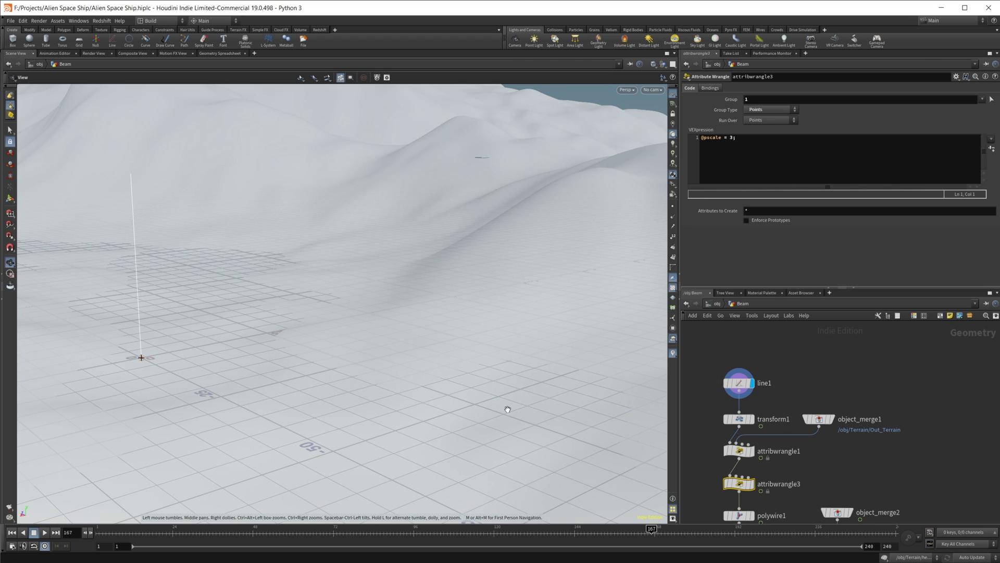
pyautogui.moveTo(458, 411); pyautogui.dragTo(302, 373)
pyautogui.click(741, 384)
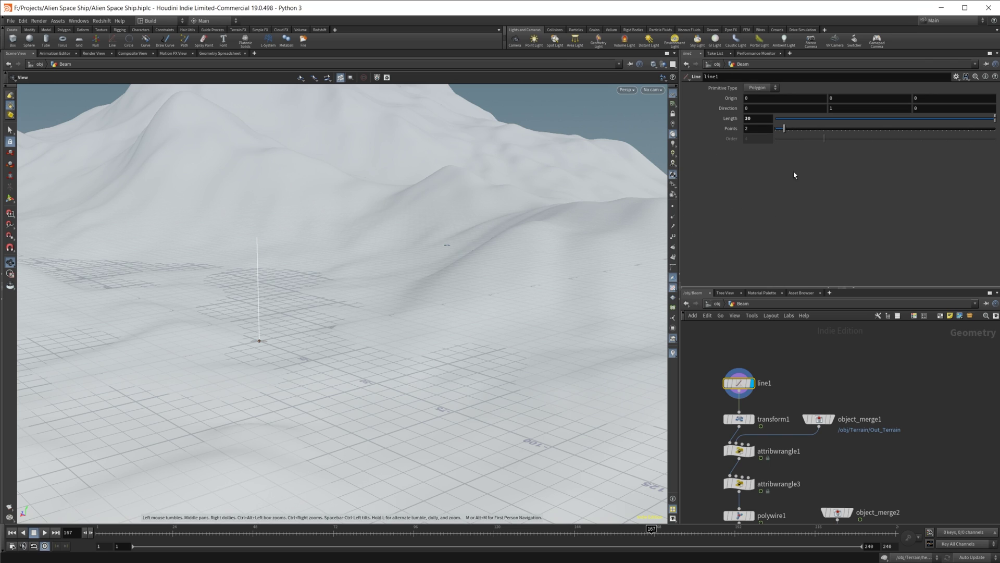
# Step: Display transform1 and scrub the timeline to frame 88 to inspect the animated position of the beam line
pyautogui.moveTo(737, 423)
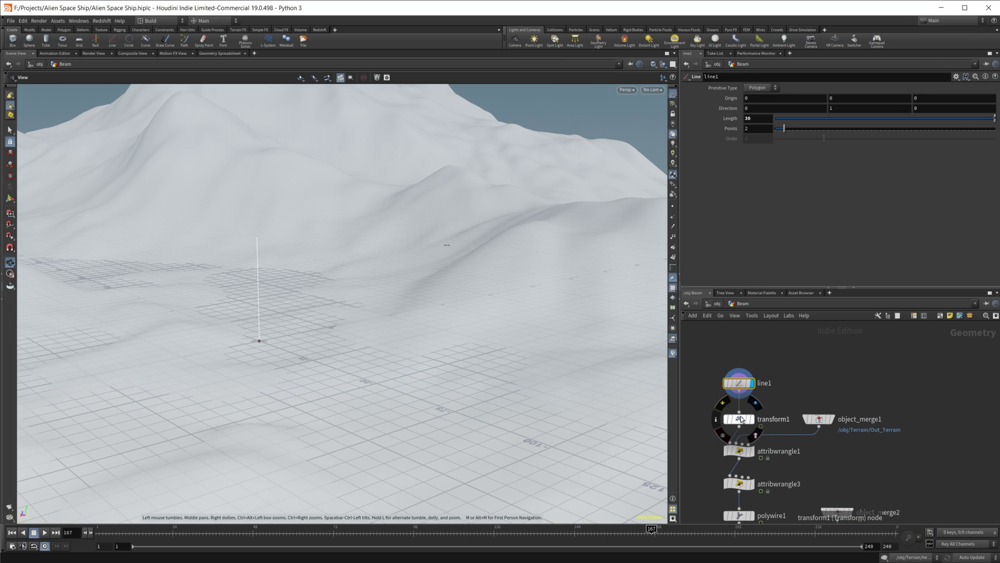
pyautogui.click(755, 403)
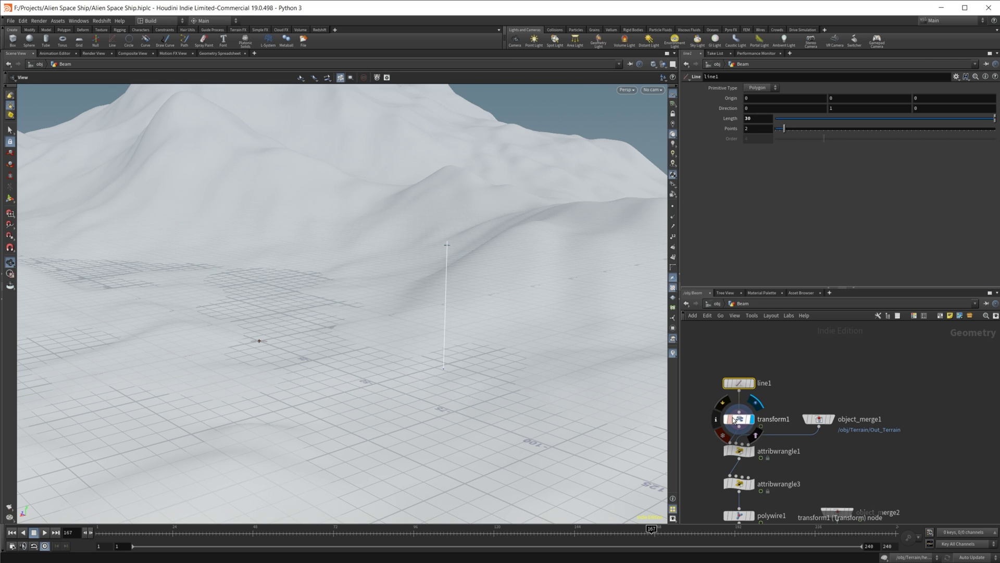
pyautogui.click(736, 419)
pyautogui.moveTo(572, 404); pyautogui.dragTo(462, 350)
pyautogui.click(126, 532)
pyautogui.moveTo(127, 531); pyautogui.dragTo(387, 537)
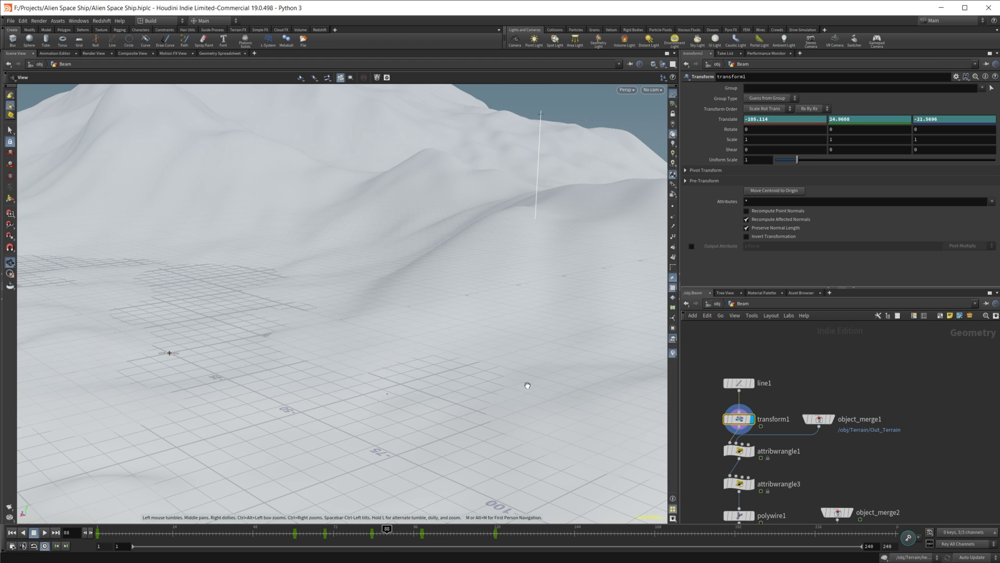
pyautogui.moveTo(514, 317); pyautogui.dragTo(386, 375)
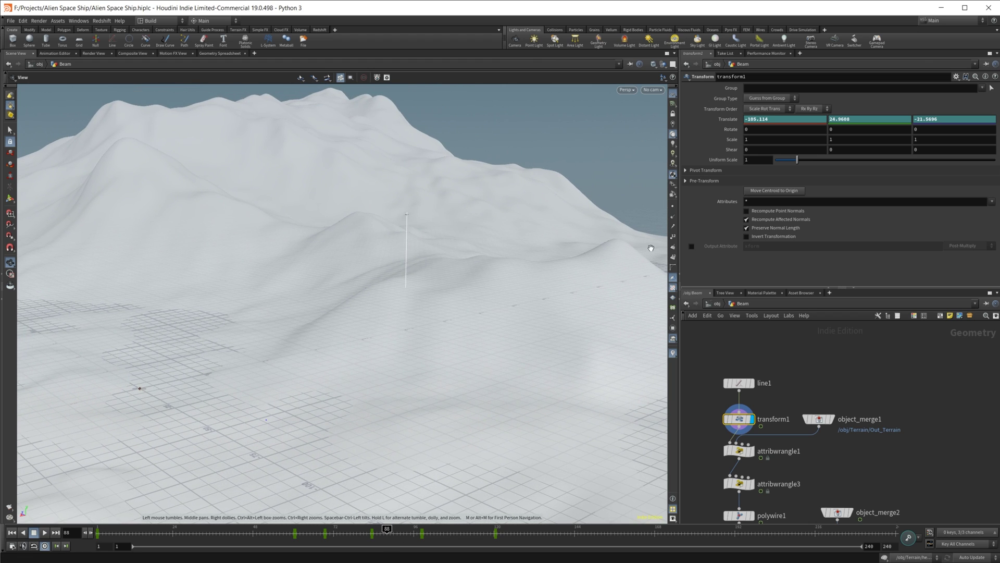
pyautogui.click(739, 383)
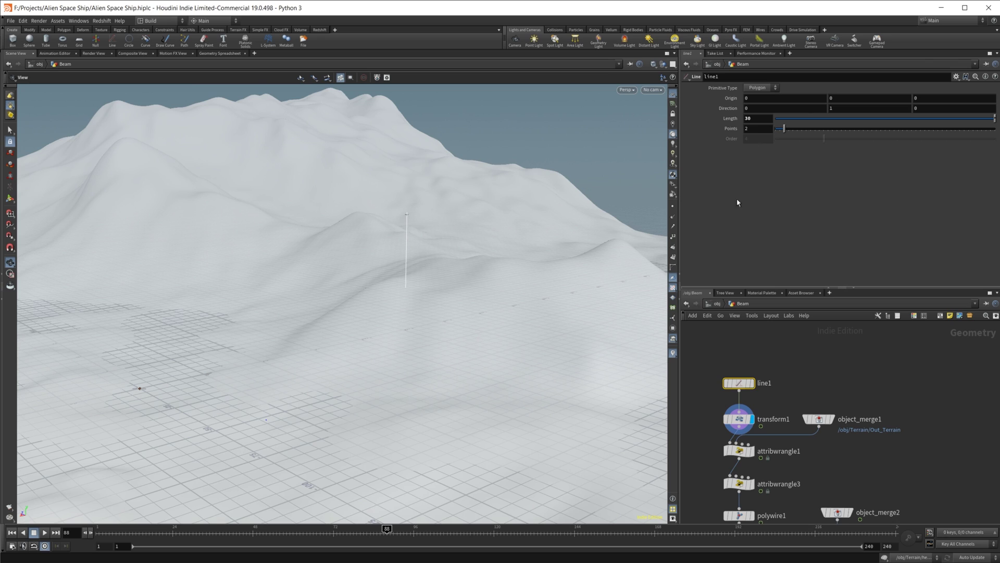
pyautogui.scroll(3, 728, 452)
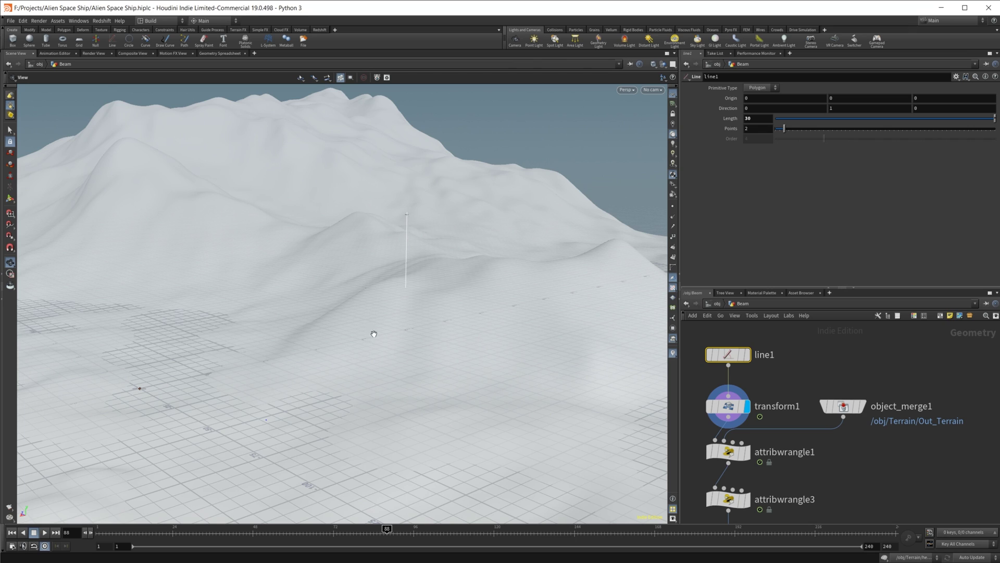
# Step: Display attribwrangle1 and examine the minpos line of its VEX expression
pyautogui.moveTo(745, 455)
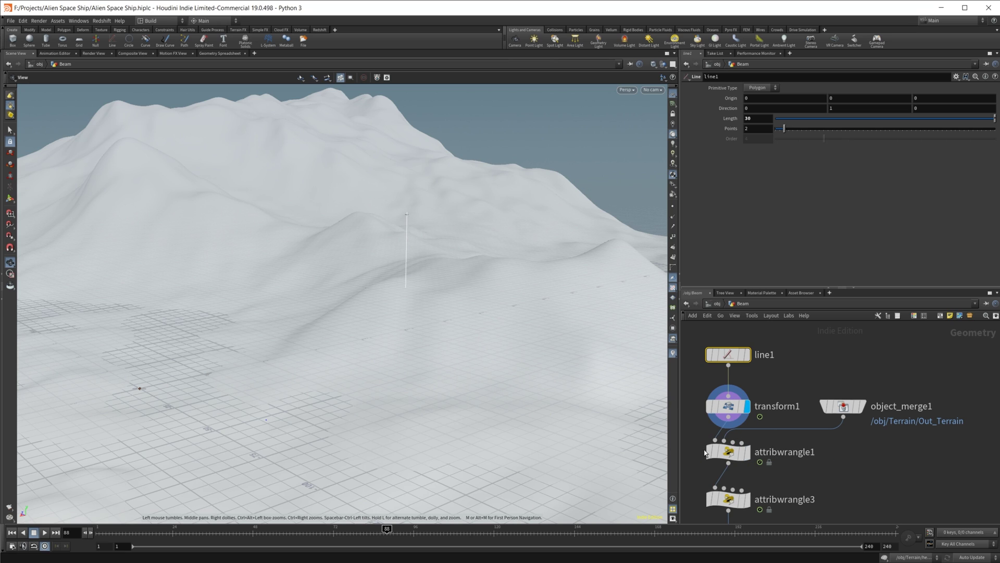
pyautogui.click(751, 429)
pyautogui.click(728, 453)
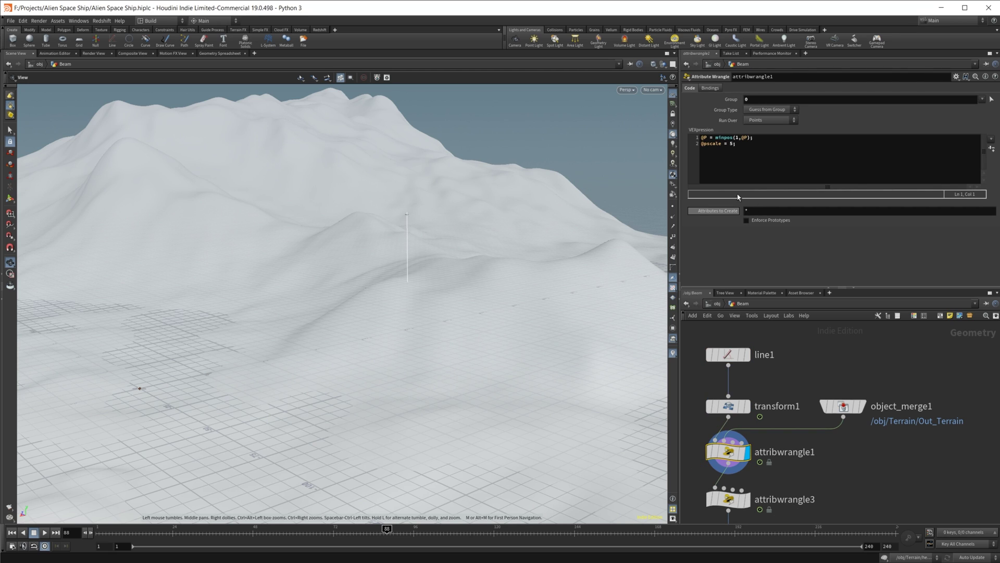
pyautogui.moveTo(708, 138); pyautogui.dragTo(701, 138)
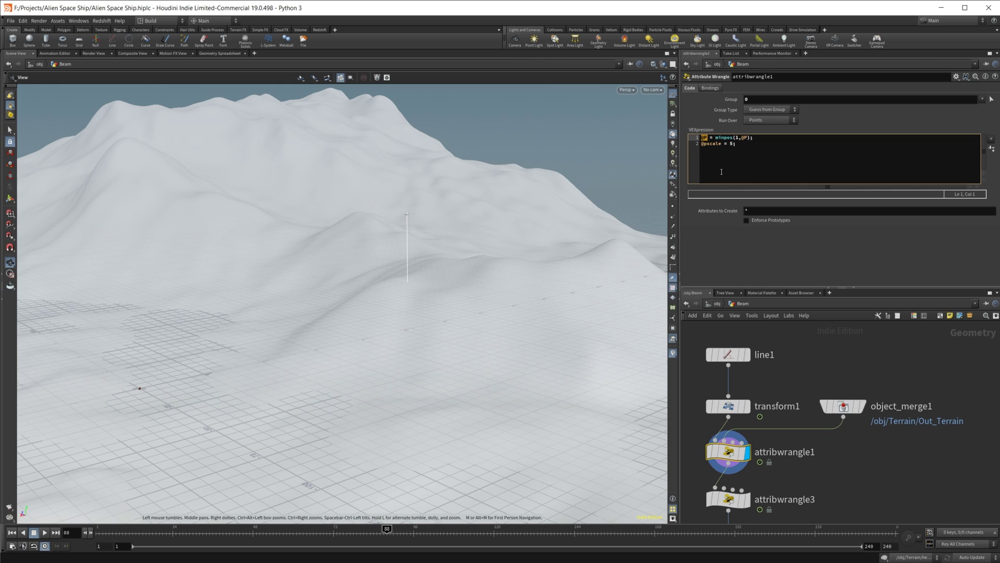
pyautogui.click(704, 137)
pyautogui.moveTo(716, 138); pyautogui.dragTo(731, 138)
# Step: Display the terrain brought in by object_merge1 for inspection, and return the display to attribwrangle1
pyautogui.click(867, 385)
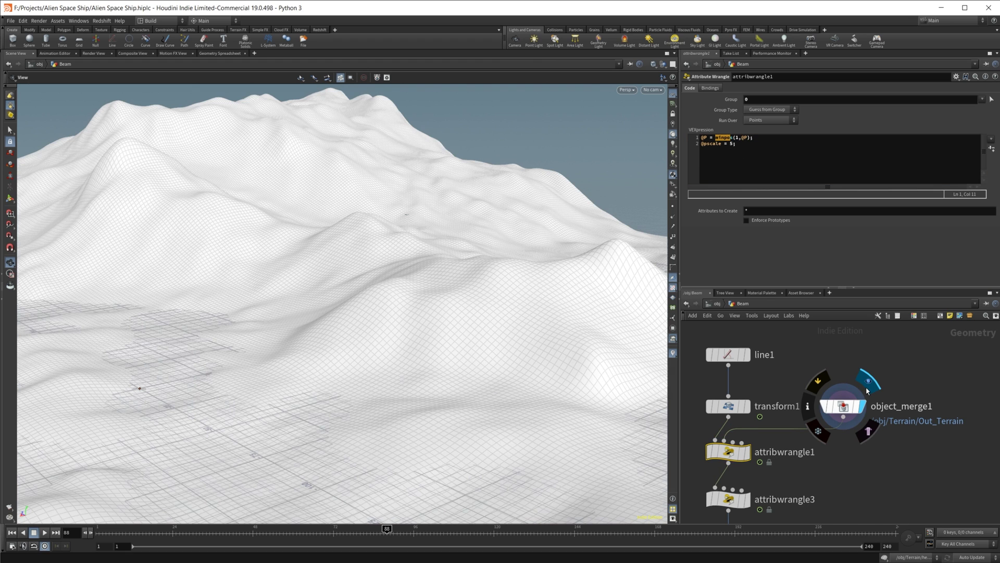
pyautogui.scroll(-8, 242, 402)
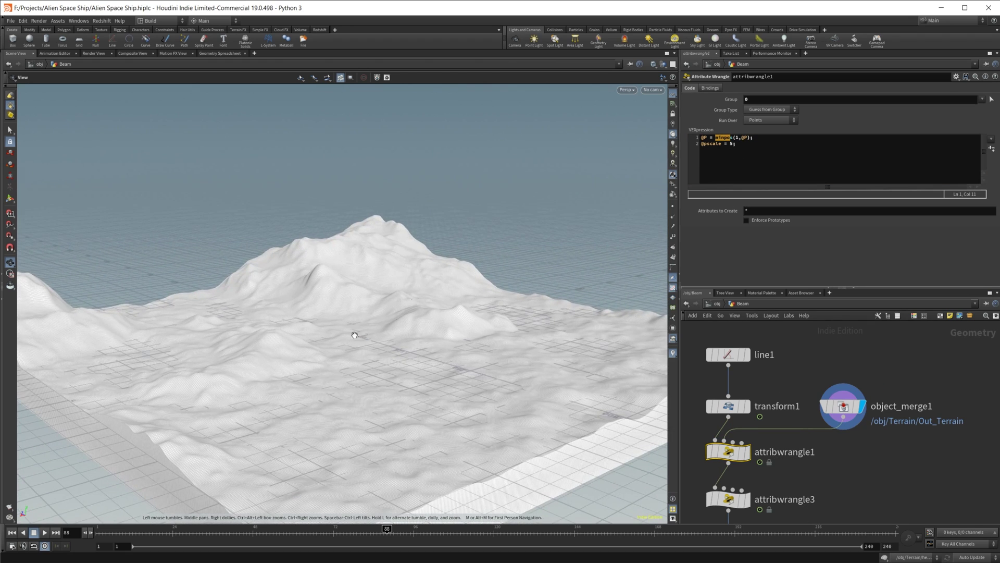
pyautogui.scroll(5, 354, 335)
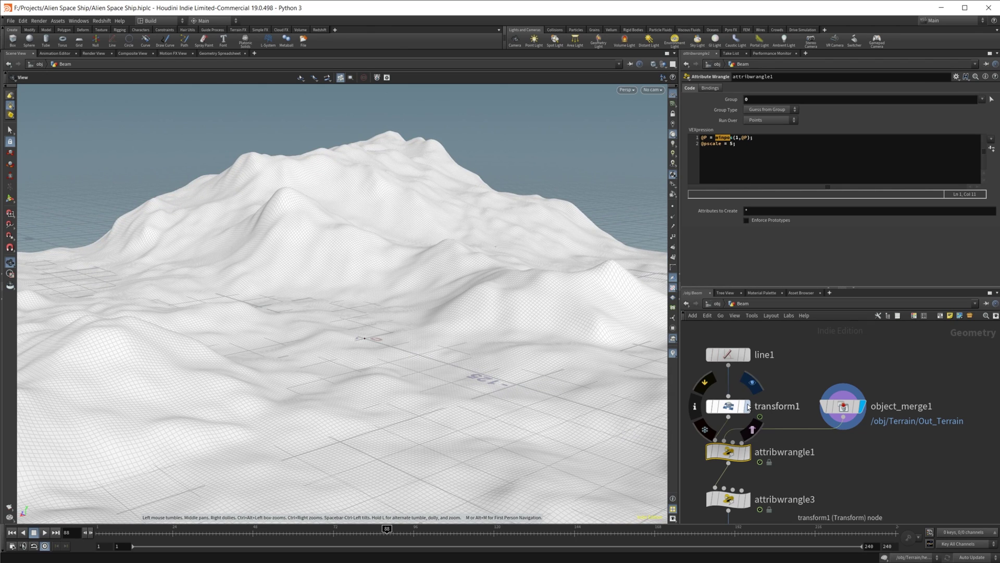
pyautogui.click(744, 451)
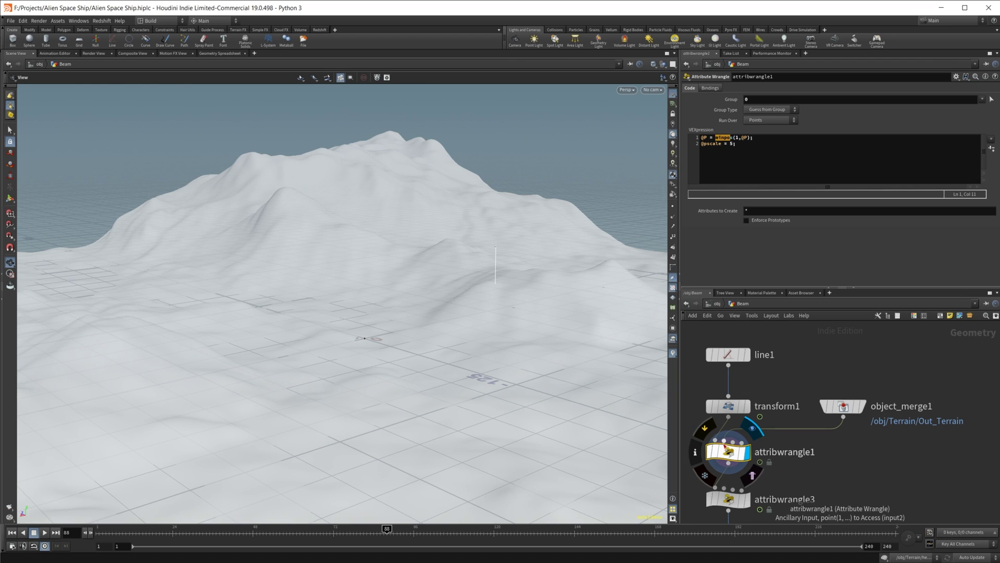
pyautogui.moveTo(701, 138); pyautogui.dragTo(712, 144)
pyautogui.click(746, 148)
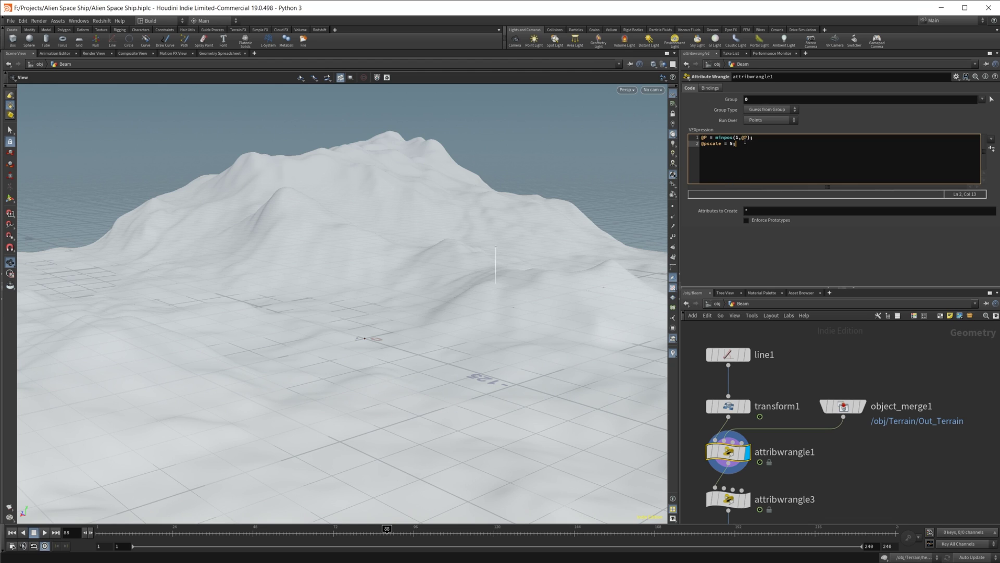
pyautogui.doubleClick(749, 138)
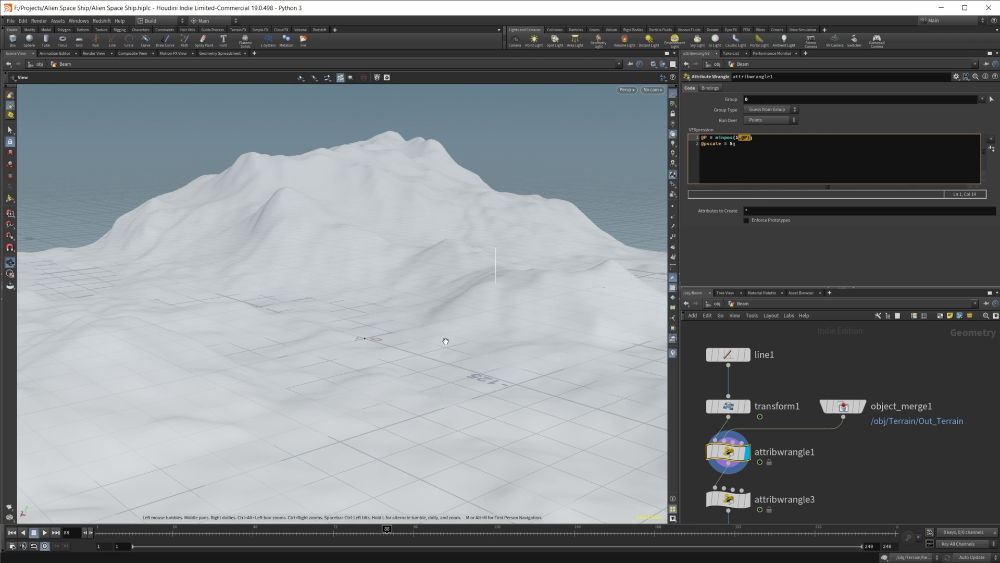
pyautogui.moveTo(477, 345); pyautogui.dragTo(436, 310, button='middle')
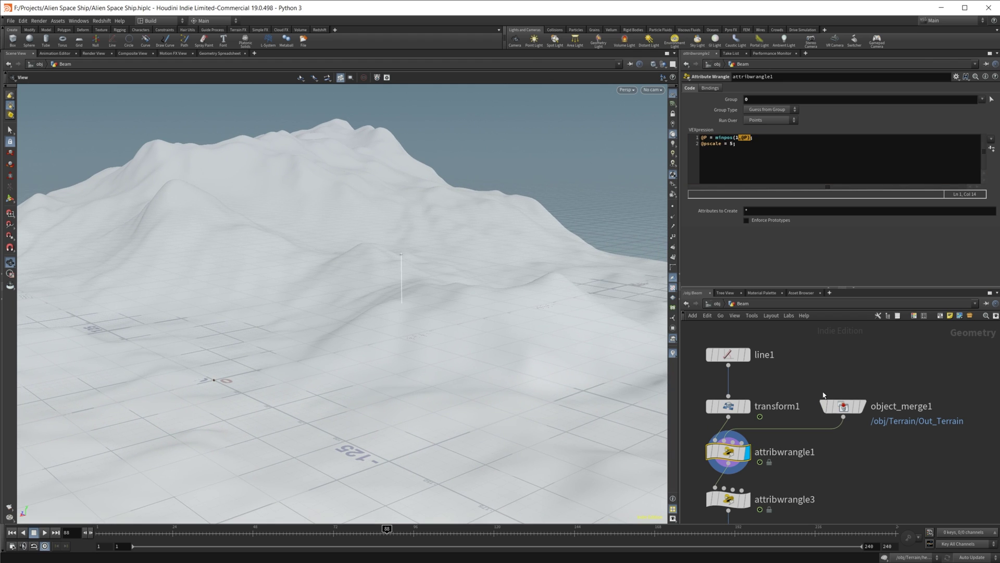
pyautogui.moveTo(729, 158); pyautogui.dragTo(700, 144)
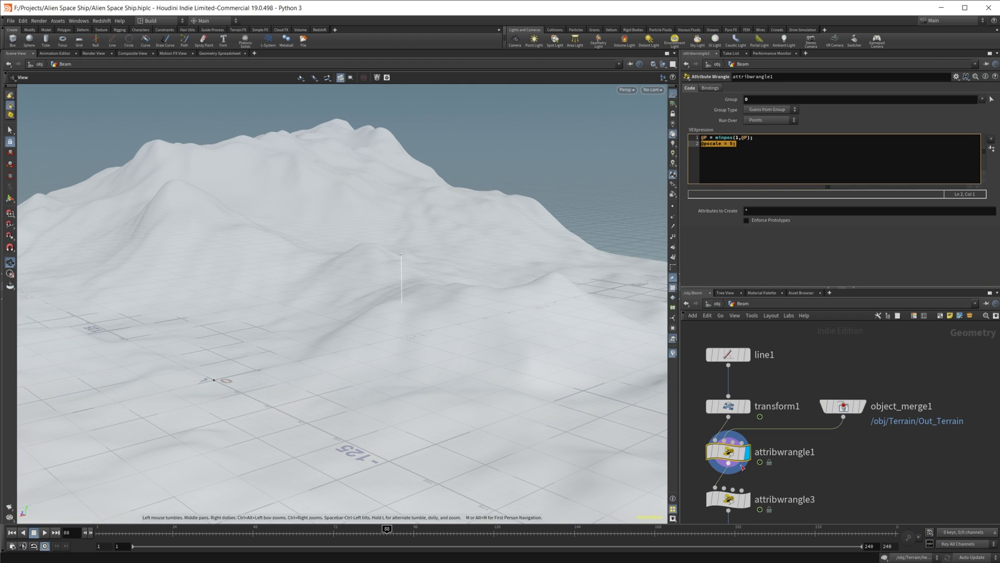
pyautogui.moveTo(743, 473); pyautogui.dragTo(771, 371, button='middle')
pyautogui.moveTo(758, 423)
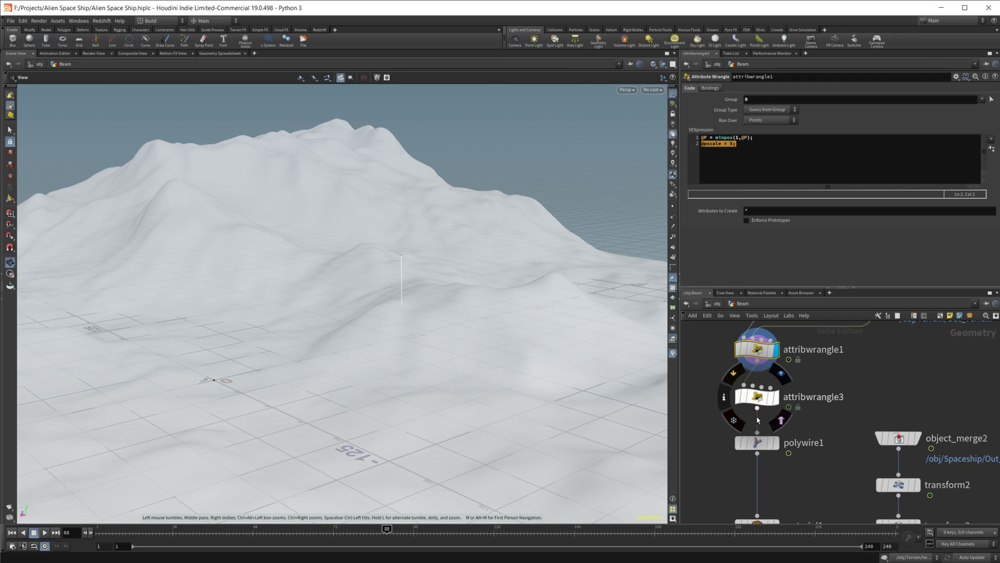
pyautogui.click(781, 373)
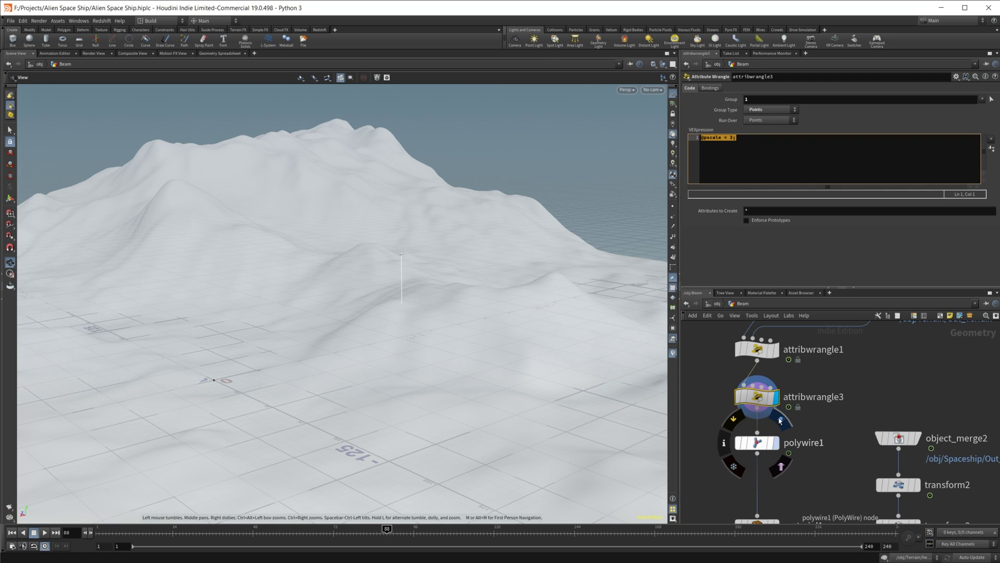
pyautogui.click(780, 421)
pyautogui.scroll(3, 576, 239)
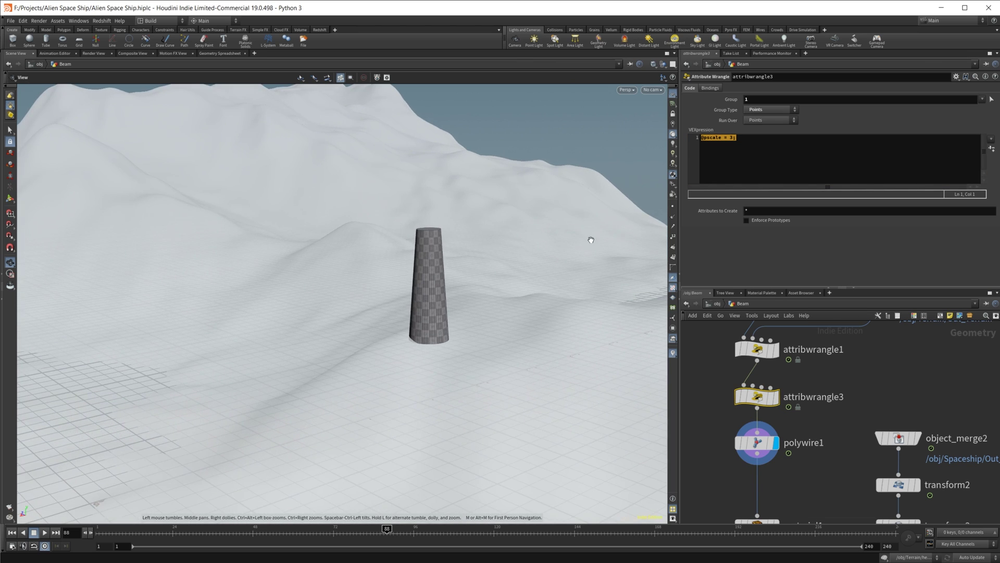
pyautogui.moveTo(576, 239); pyautogui.dragTo(417, 286)
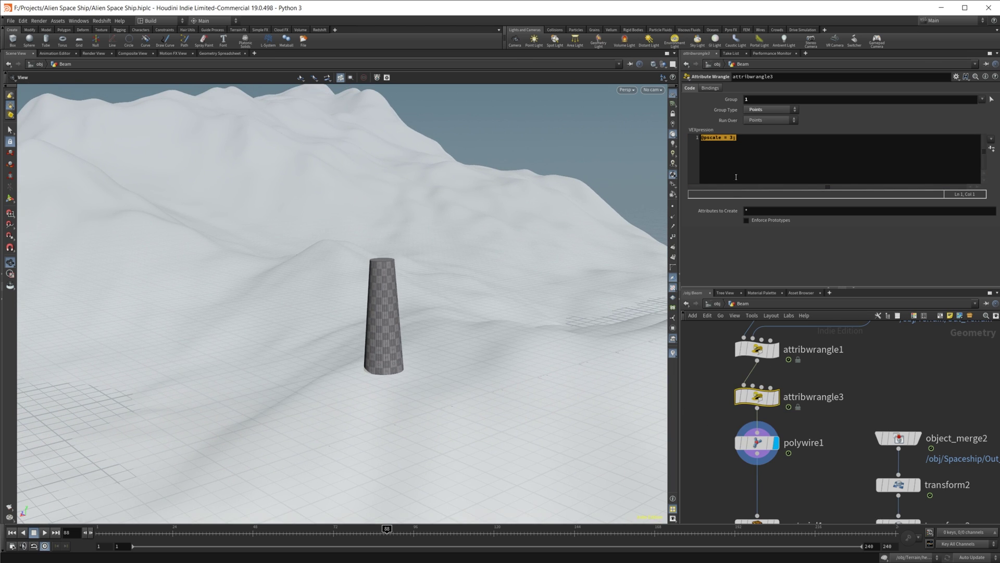
pyautogui.click(736, 139)
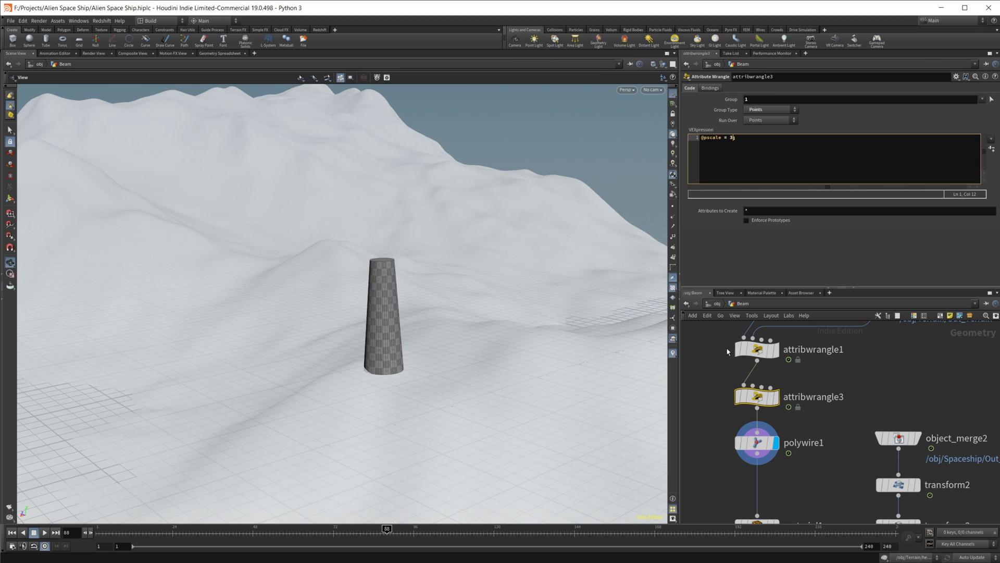
pyautogui.scroll(-1, 708, 489)
pyautogui.moveTo(718, 494); pyautogui.dragTo(721, 429, button='middle')
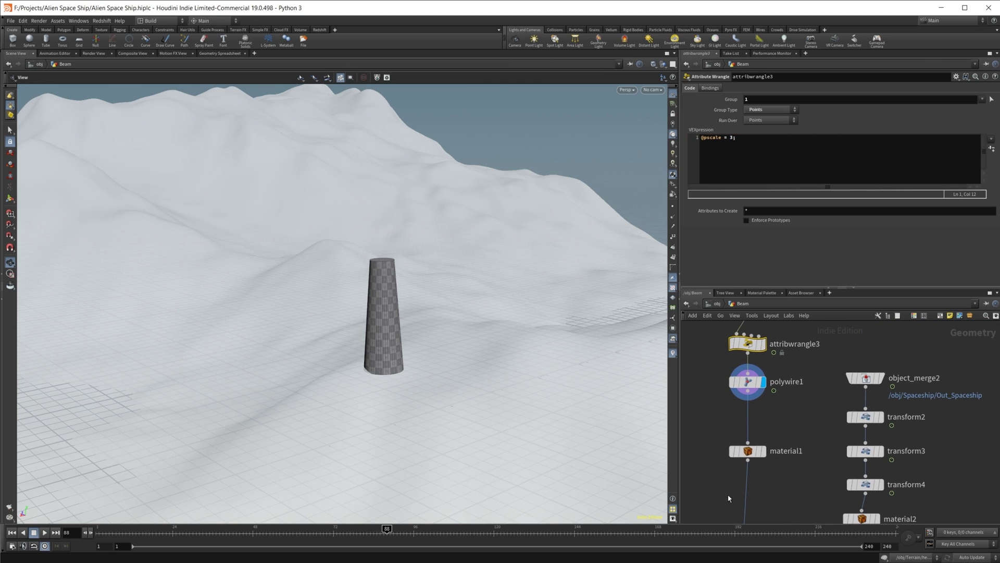
pyautogui.click(769, 432)
pyautogui.moveTo(799, 494); pyautogui.dragTo(781, 409, button='middle')
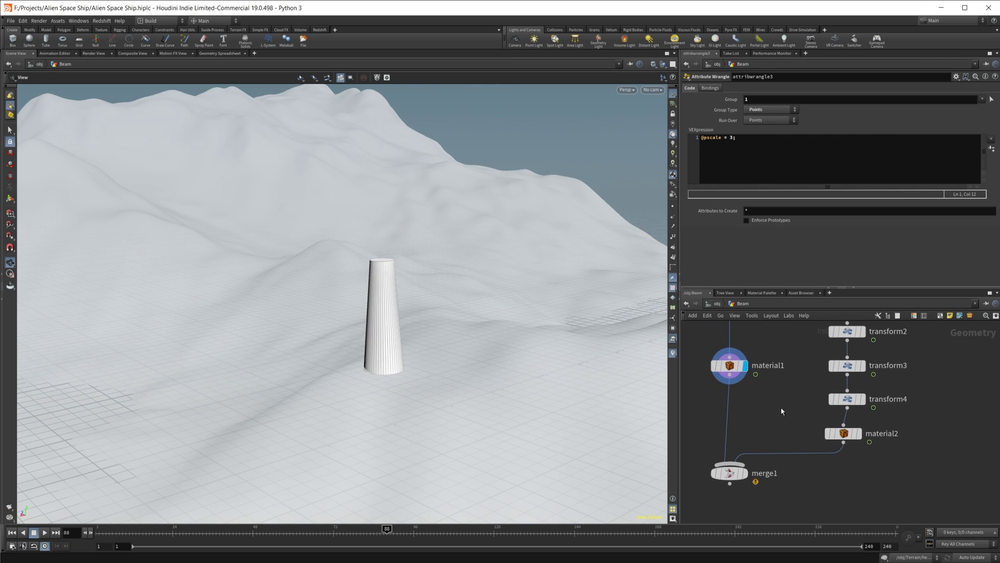
# Step: Open the Beam material in the mat network and examine RSRamp1 and its connection to the material node
pyautogui.press('u')
pyautogui.click(755, 314)
pyautogui.click(771, 338)
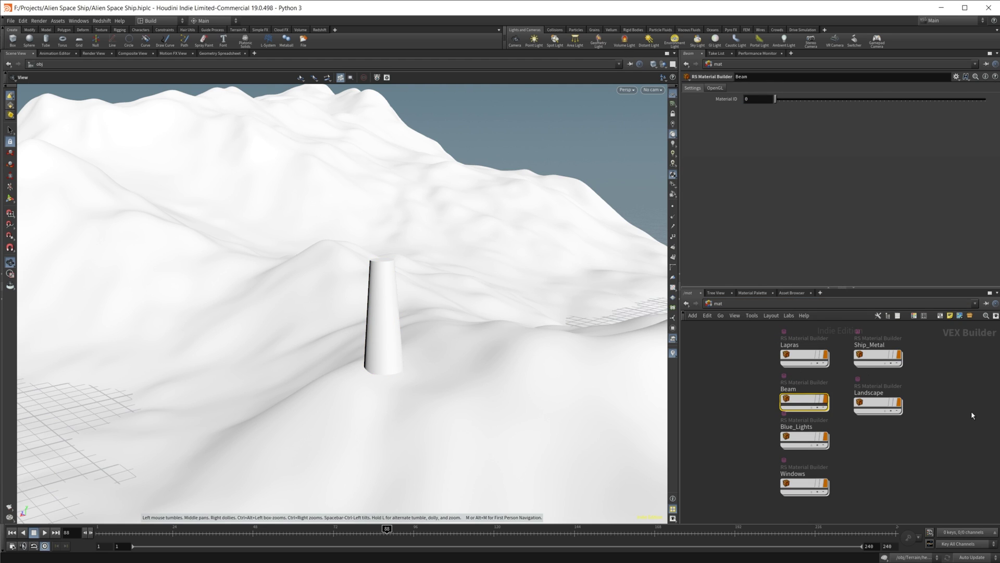
pyautogui.moveTo(870, 424); pyautogui.dragTo(889, 351, button='middle')
pyautogui.doubleClick(785, 366)
pyautogui.scroll(2, 828, 385)
pyautogui.click(866, 358)
pyautogui.click(770, 396)
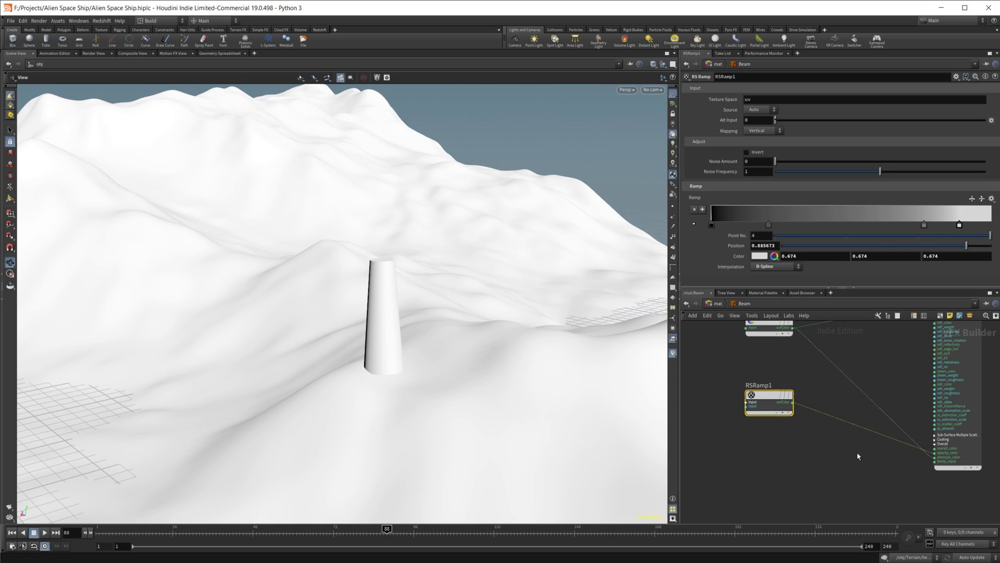
pyautogui.moveTo(860, 458); pyautogui.dragTo(788, 453, button='middle')
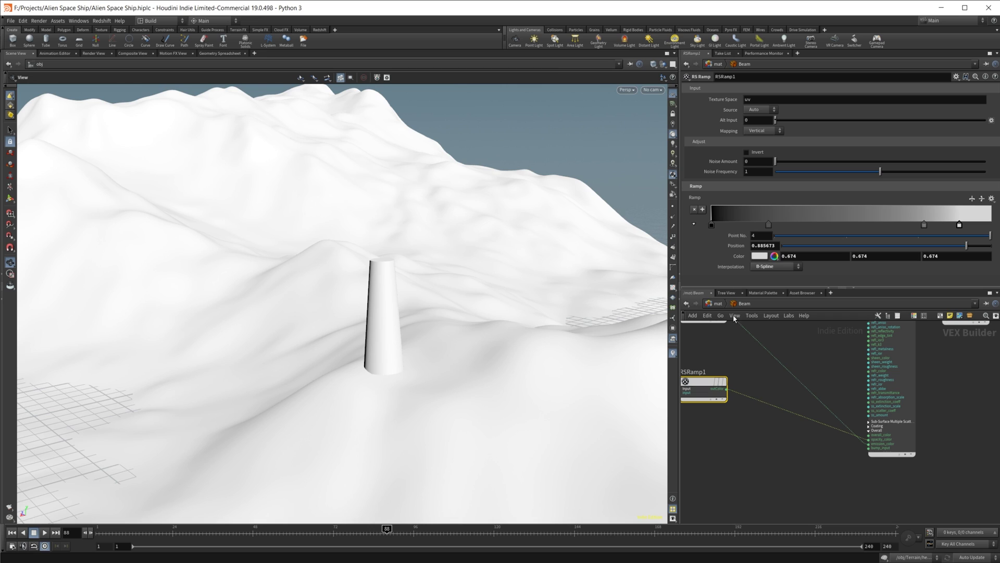
# Step: Inspect the Windows material's shader network, and reopen the Beam material to review its node connections
pyautogui.click(718, 303)
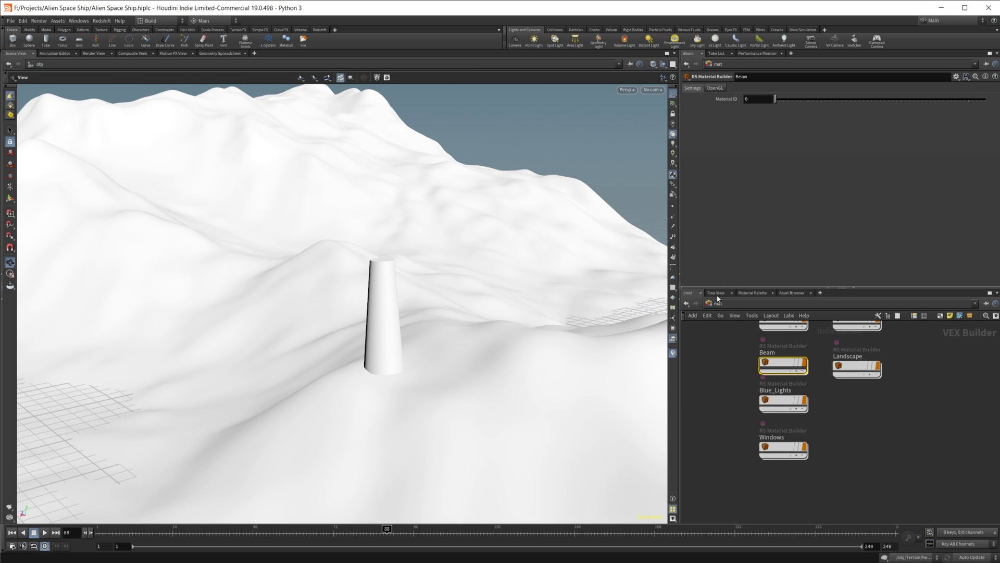
pyautogui.doubleClick(779, 449)
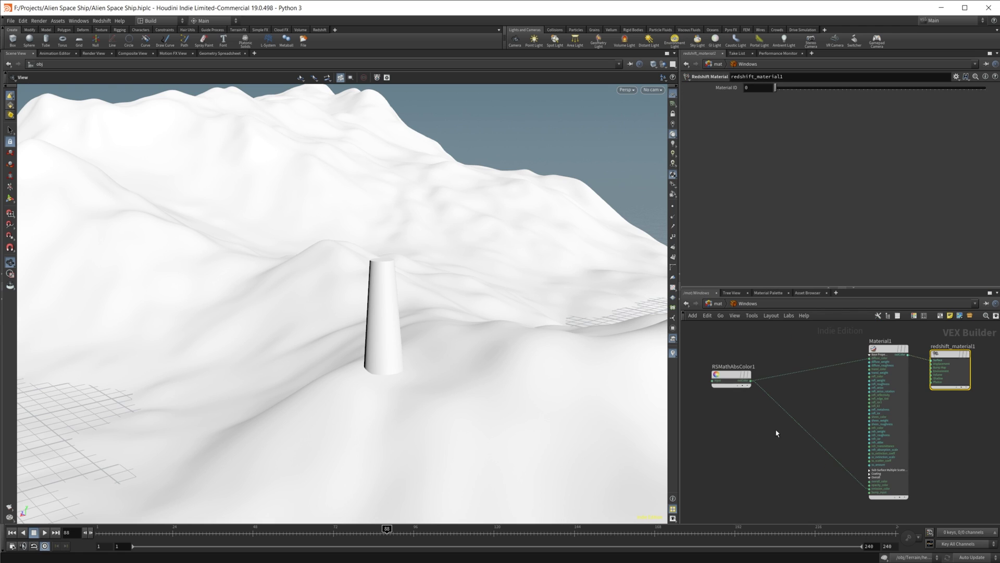
pyautogui.click(722, 303)
pyautogui.doubleClick(782, 366)
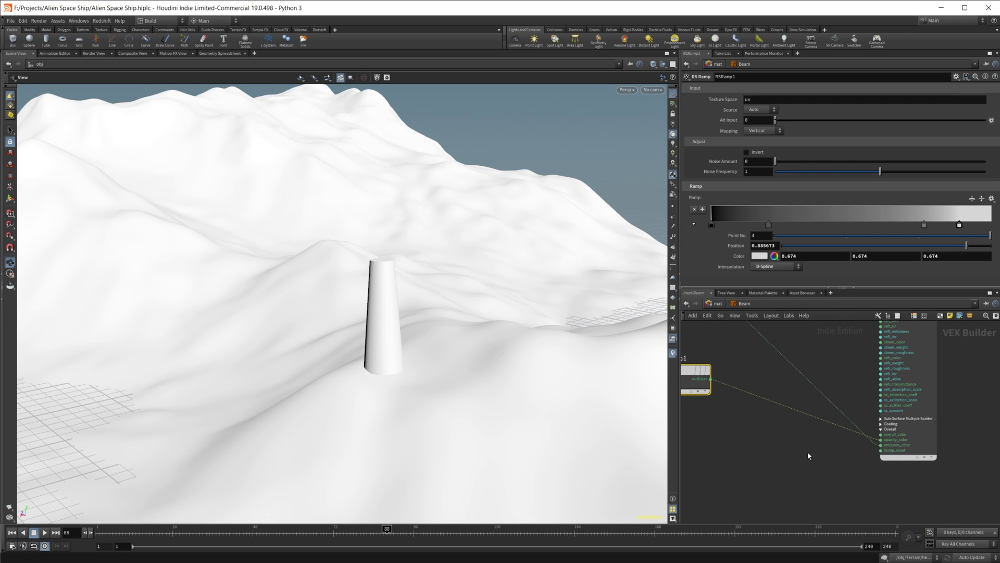
pyautogui.moveTo(811, 456); pyautogui.dragTo(861, 515, button='middle')
pyautogui.moveTo(779, 380); pyautogui.dragTo(785, 466, button='middle')
pyautogui.moveTo(879, 377); pyautogui.dragTo(709, 357, button='middle')
# Step: Leave the Beam material and return to the scene's object-level network
pyautogui.click(712, 306)
pyautogui.moveTo(873, 448)
pyautogui.mouseDown(button='middle')
pyautogui.moveTo(863, 505)
pyautogui.moveTo(854, 455)
pyautogui.mouseUp(button='middle')
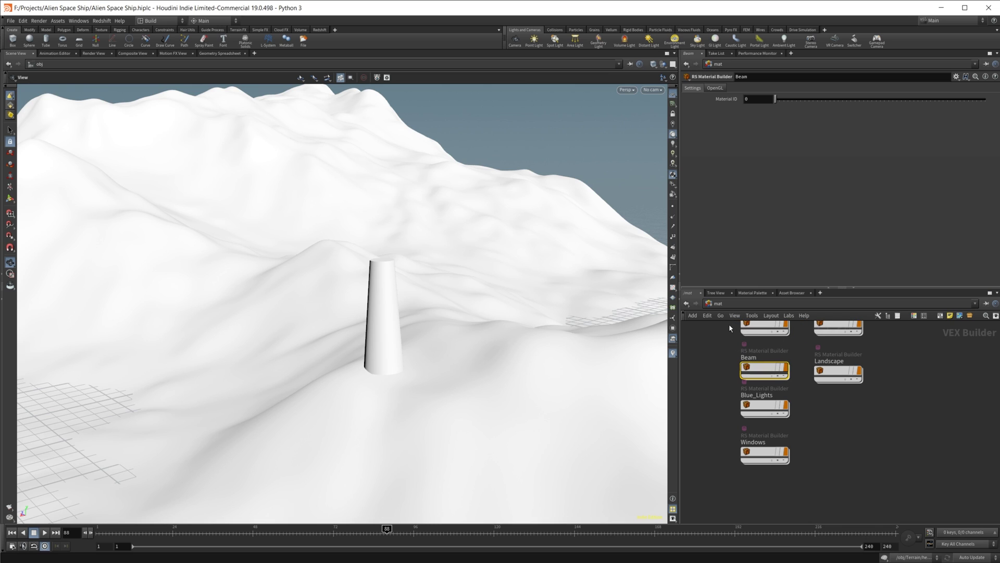
pyautogui.click(719, 304)
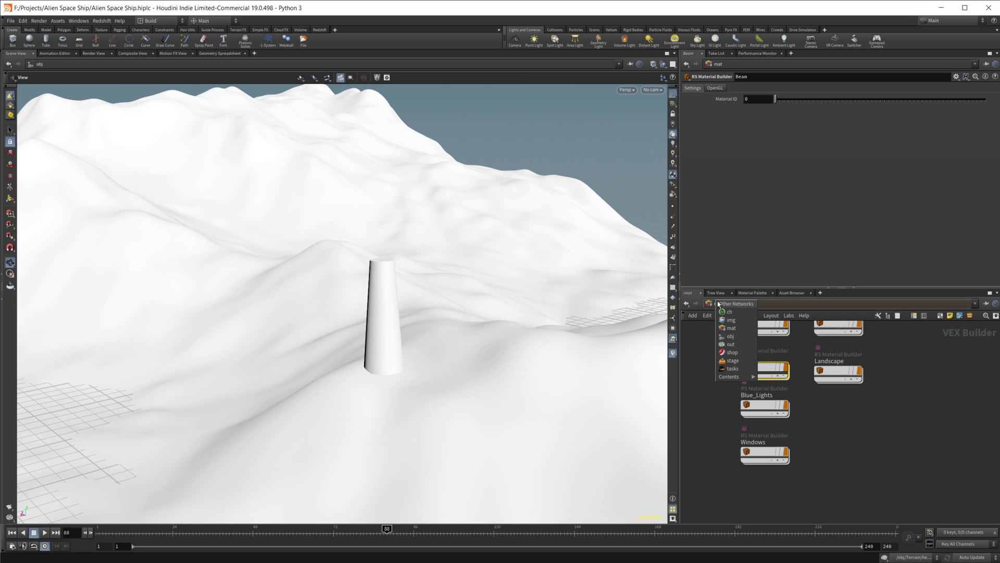
pyautogui.click(742, 338)
pyautogui.moveTo(873, 458); pyautogui.dragTo(849, 465, button='middle')
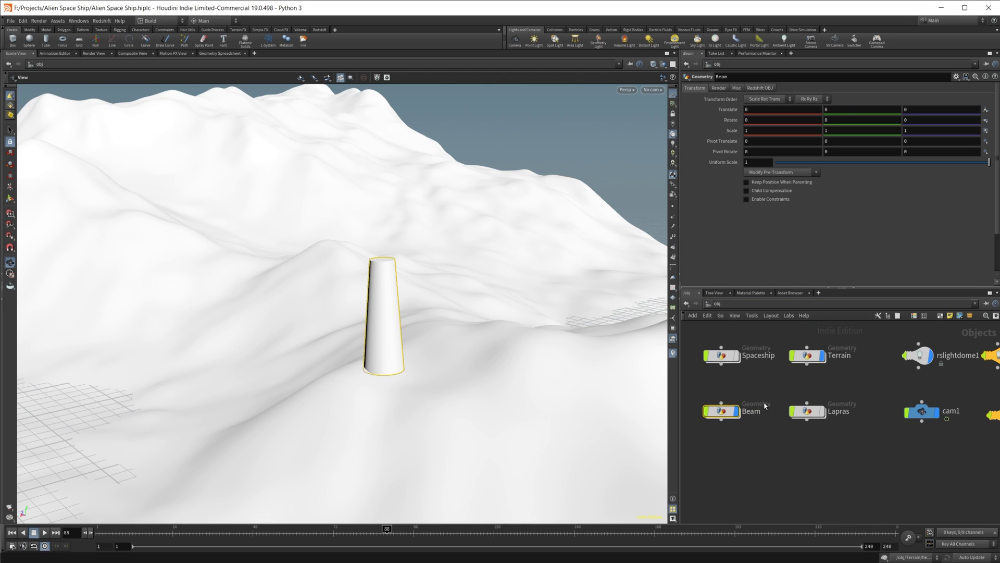
# Step: Open the Lapras material in the mat network and examine ParticleAttributeLookup1, which reads the Opacity attribute
pyautogui.doubleClick(809, 412)
pyautogui.click(719, 304)
pyautogui.click(718, 304)
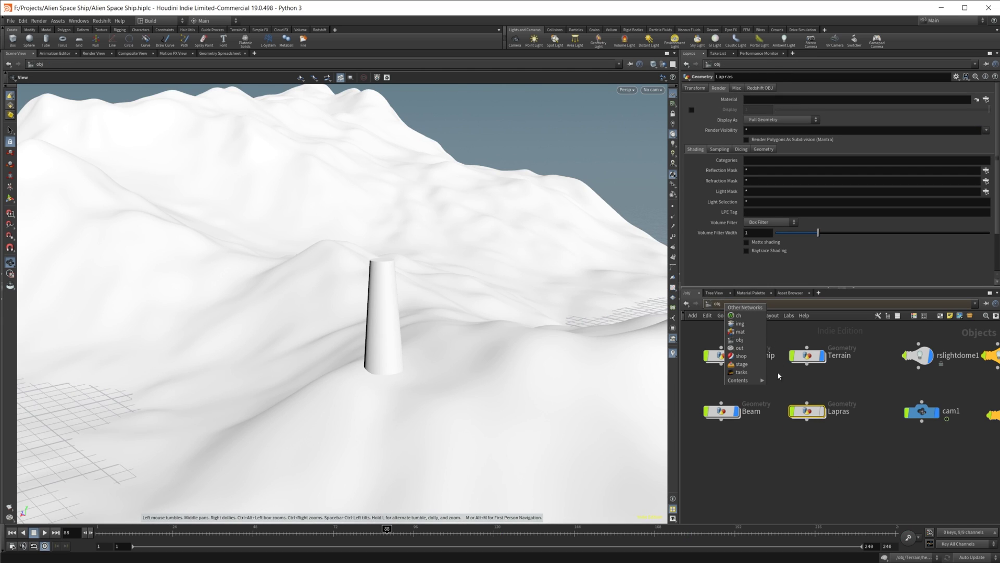
pyautogui.click(745, 341)
pyautogui.click(749, 311)
pyautogui.click(755, 334)
pyautogui.doubleClick(791, 355)
pyautogui.click(727, 465)
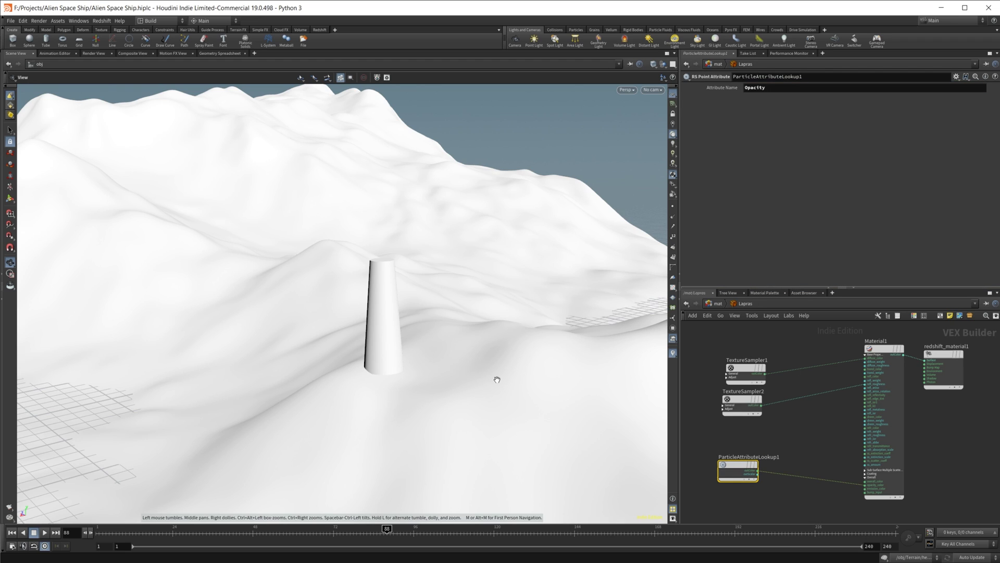
# Step: Return to the object level and open the Beam geometry network to show its wrangle and polywire nodes
pyautogui.click(717, 304)
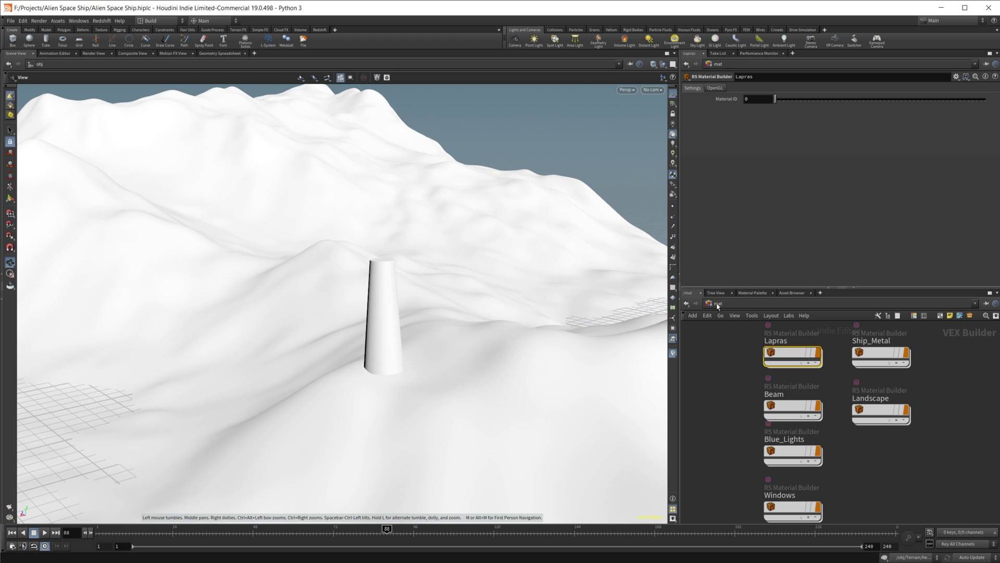
pyautogui.scroll(-5, 527, 378)
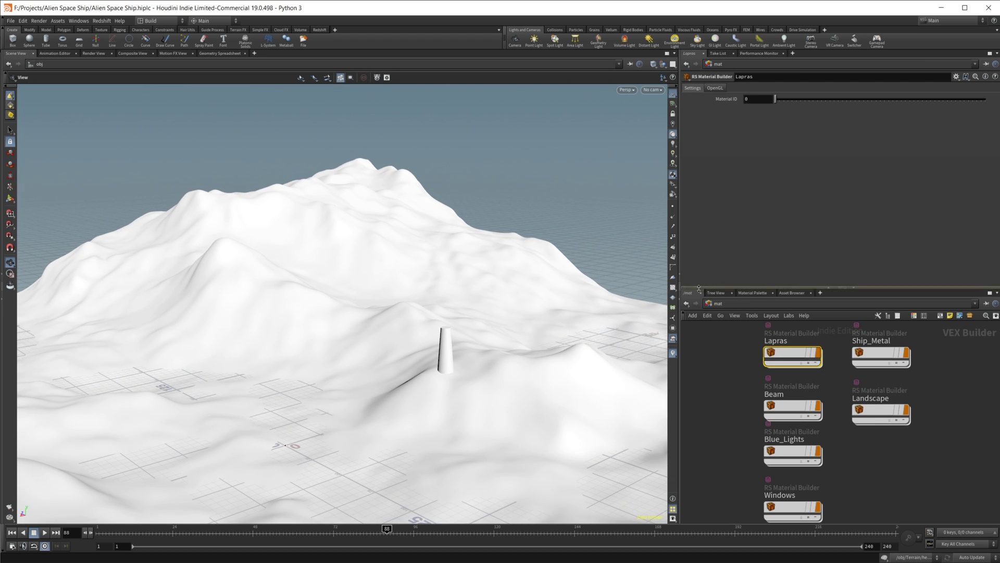
pyautogui.click(721, 315)
pyautogui.click(732, 342)
pyautogui.click(723, 414)
pyautogui.doubleClick(723, 412)
pyautogui.moveTo(505, 446); pyautogui.dragTo(460, 405, button='right')
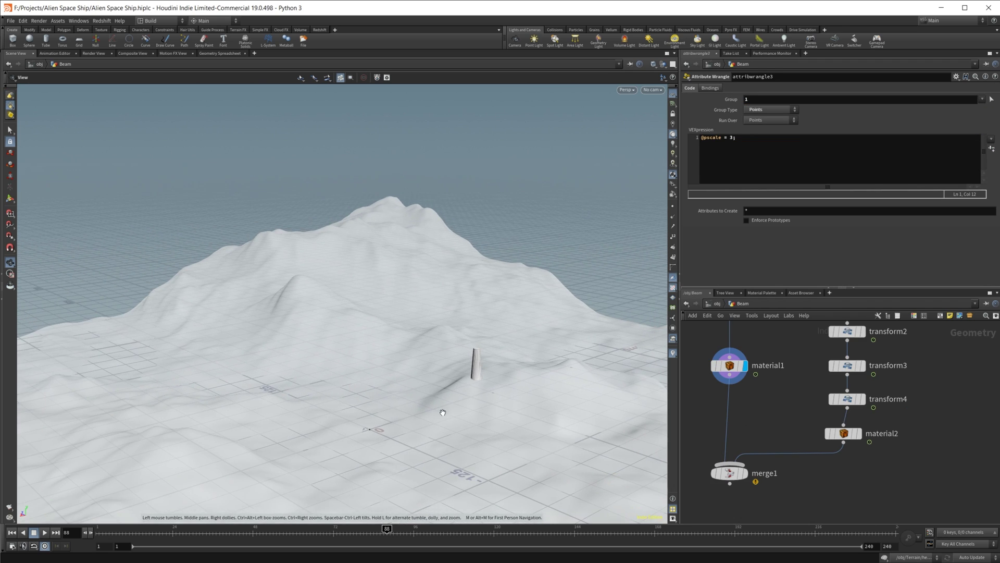
pyautogui.moveTo(782, 347); pyautogui.dragTo(794, 469, button='middle')
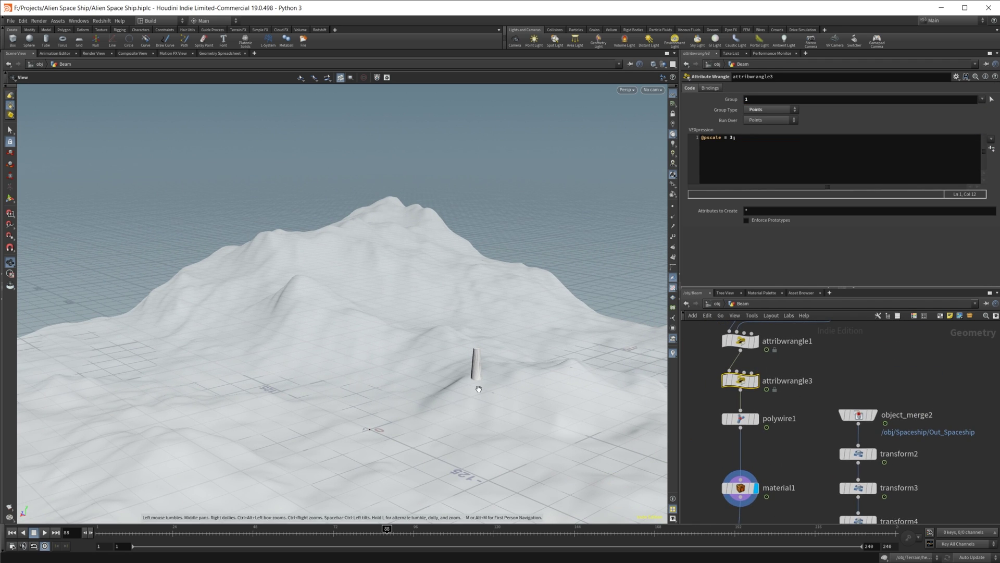
# Step: Scrub the animation back to frame 30 and inspect the beam against the terrain up close
pyautogui.moveTo(476, 387); pyautogui.dragTo(436, 332, button='middle')
pyautogui.moveTo(386, 528); pyautogui.dragTo(267, 522)
pyautogui.moveTo(329, 313); pyautogui.dragTo(346, 384)
pyautogui.moveTo(265, 528); pyautogui.dragTo(189, 525)
pyautogui.moveTo(411, 402); pyautogui.dragTo(287, 400, button='middle')
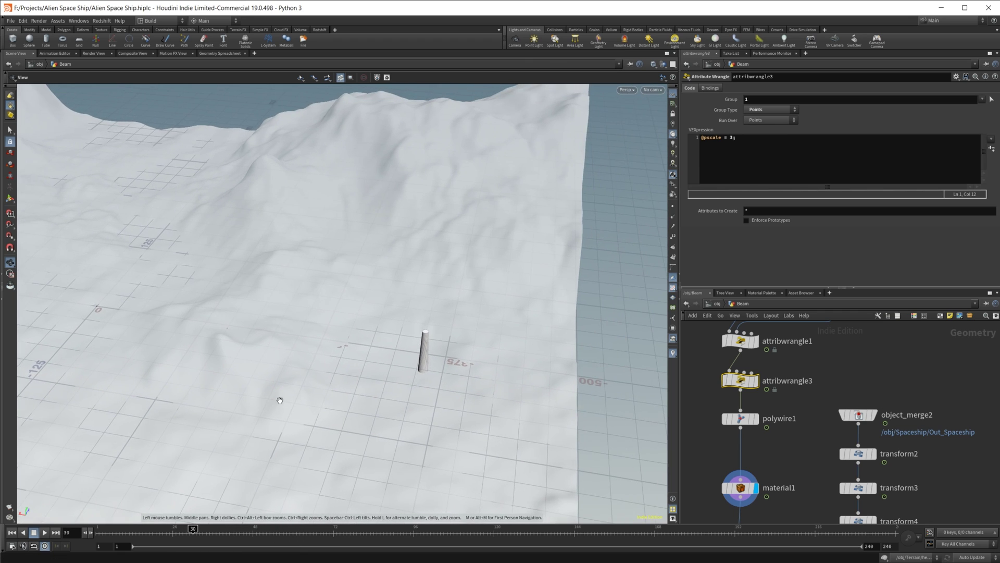
pyautogui.moveTo(452, 361); pyautogui.dragTo(446, 364, button='right')
pyautogui.moveTo(446, 364); pyautogui.dragTo(375, 420)
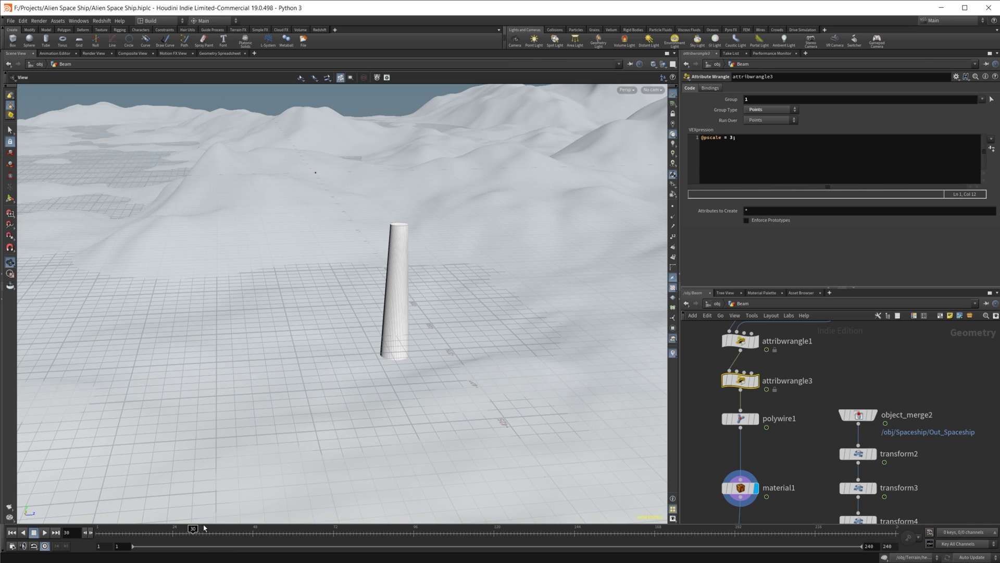
# Step: Scrub the animation to frame 57 and back slightly, checking where the beam meets the terrain
pyautogui.moveTo(193, 530); pyautogui.dragTo(282, 528)
pyautogui.moveTo(387, 234); pyautogui.dragTo(399, 381, button='middle')
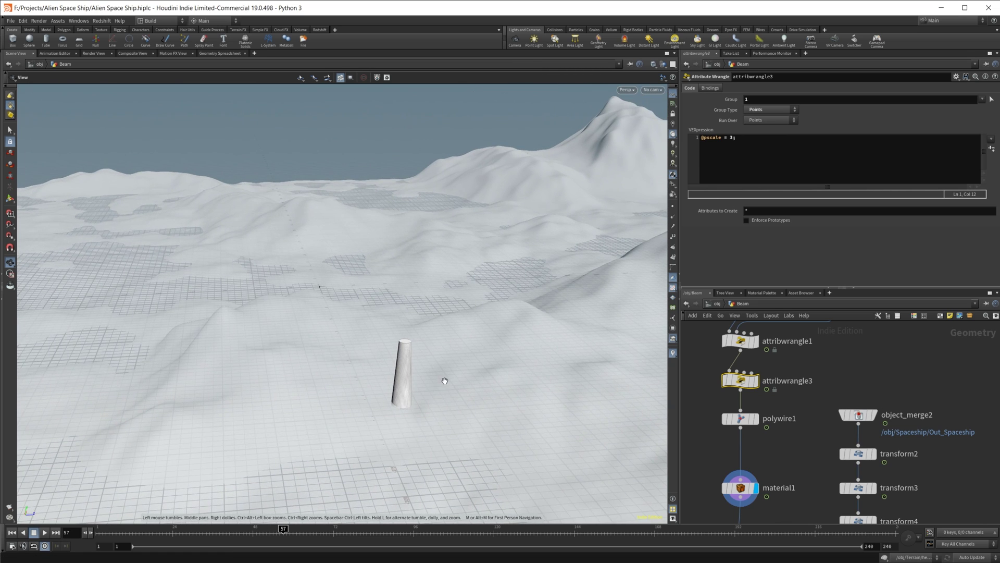
pyautogui.moveTo(288, 531); pyautogui.dragTo(250, 528)
pyautogui.moveTo(410, 423); pyautogui.dragTo(311, 339)
# Step: Scrub the animation to frame 110 and on to frame 123, inspecting the moving beam's contact with the terrain
pyautogui.moveTo(251, 528); pyautogui.dragTo(459, 488)
pyautogui.moveTo(230, 248); pyautogui.dragTo(210, 241)
pyautogui.moveTo(210, 242); pyautogui.dragTo(45, 342, button='right')
pyautogui.moveTo(46, 342); pyautogui.dragTo(485, 332, button='middle')
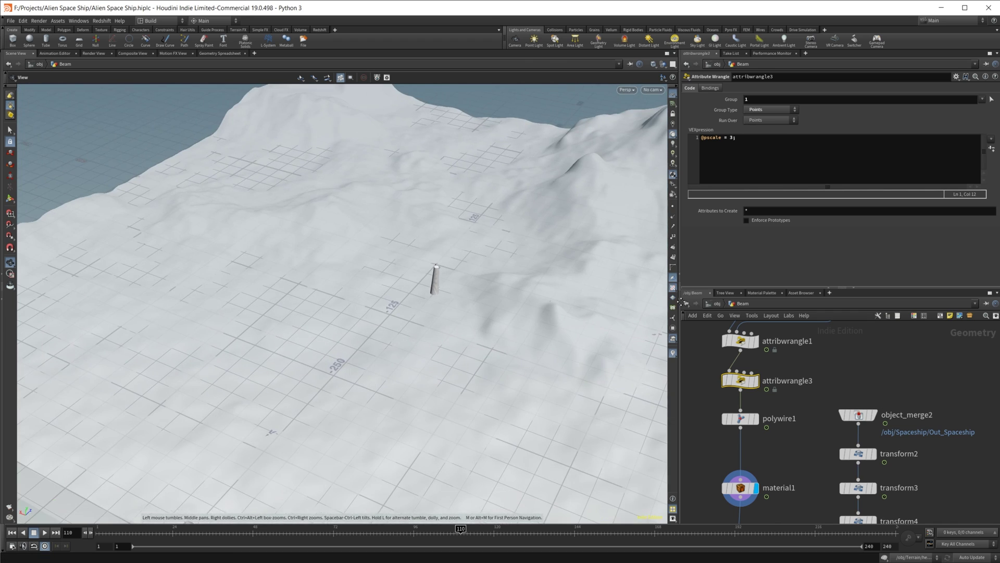
pyautogui.moveTo(485, 333); pyautogui.dragTo(453, 250)
pyautogui.moveTo(453, 250); pyautogui.dragTo(404, 499, button='right')
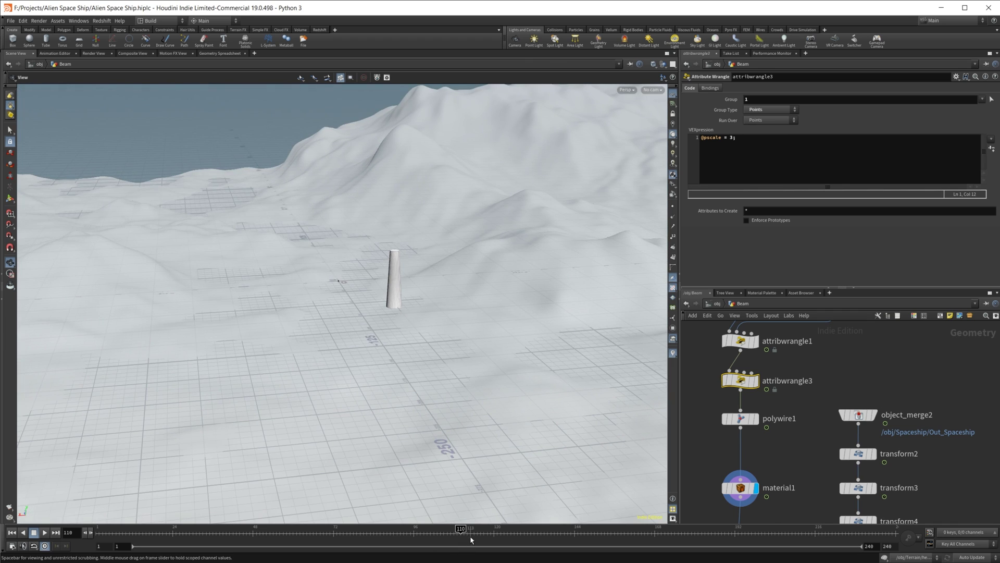
pyautogui.moveTo(471, 534); pyautogui.dragTo(504, 524)
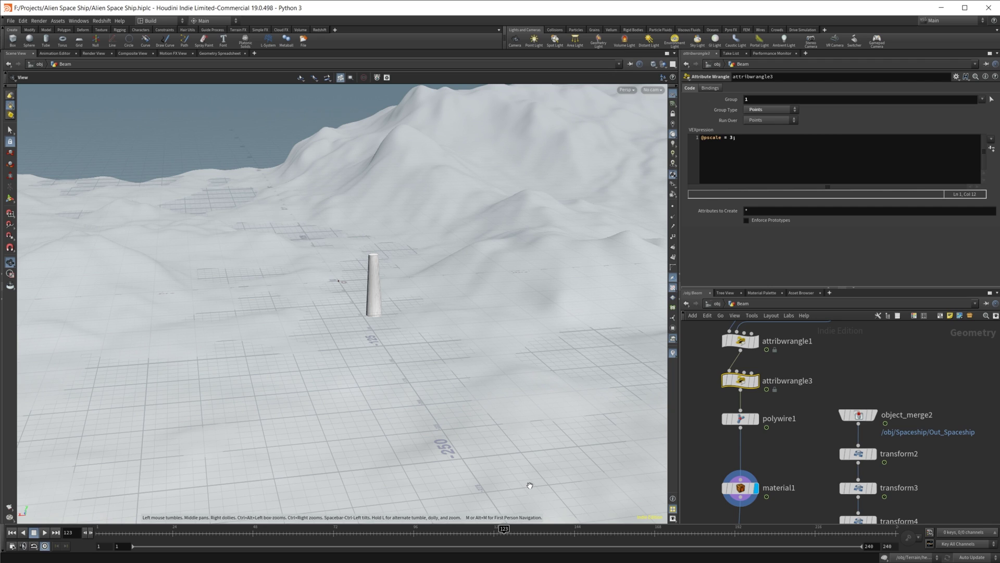
# Step: Look over the scene objects at the object level, and reopen the Beam network to view its full node chain
pyautogui.click(718, 305)
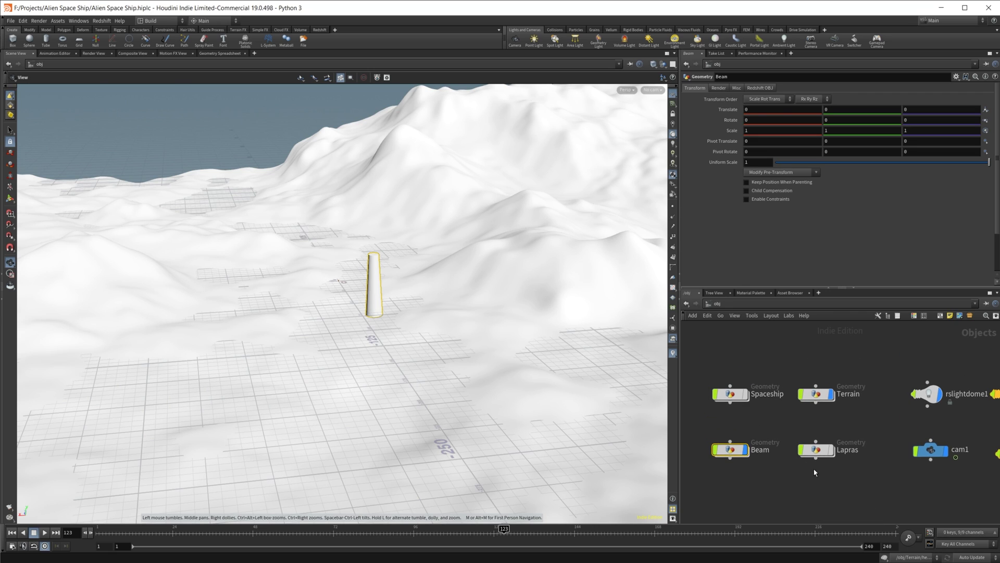
pyautogui.moveTo(873, 485); pyautogui.dragTo(845, 477, button='middle')
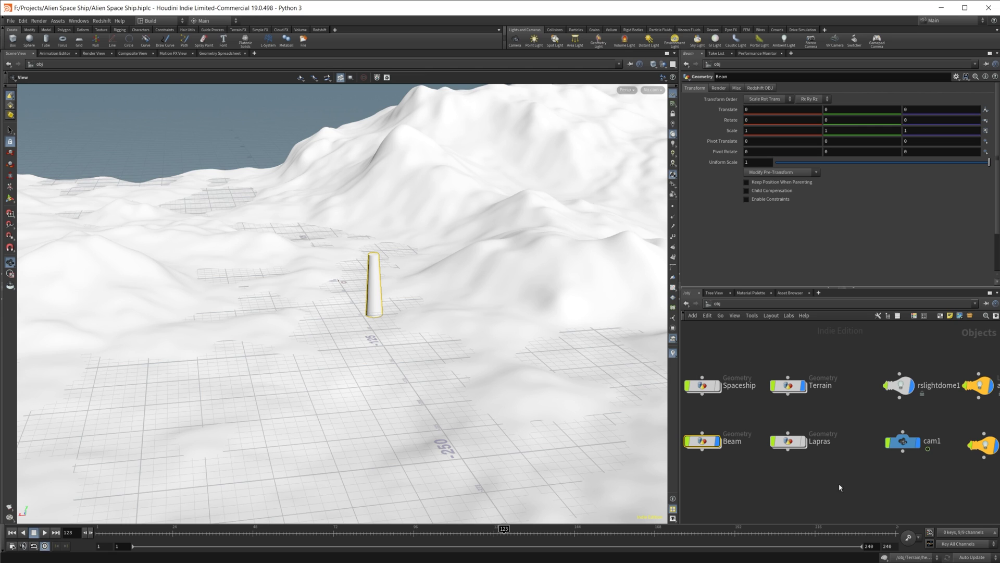
pyautogui.doubleClick(702, 441)
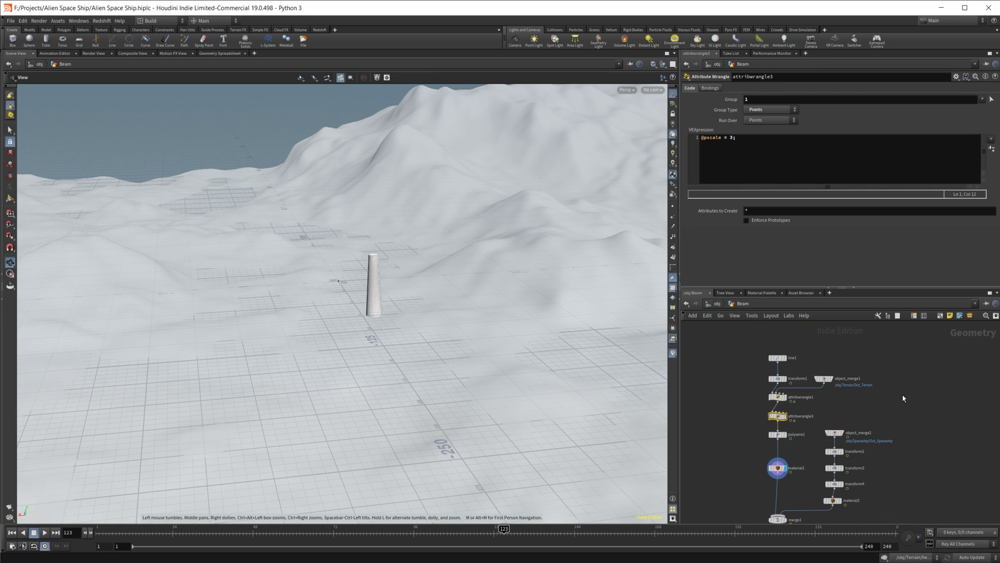